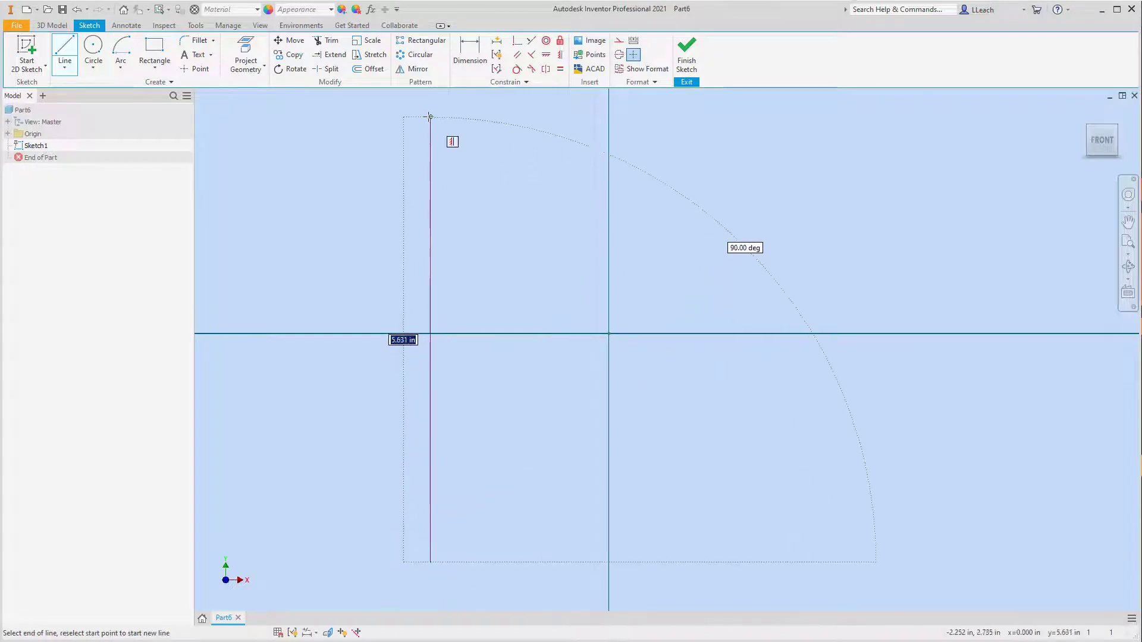
# Step: Complete a vertical line about 8 in long, offset from the vertical axis on its negative X side
pyautogui.scroll(3, 432, 143)
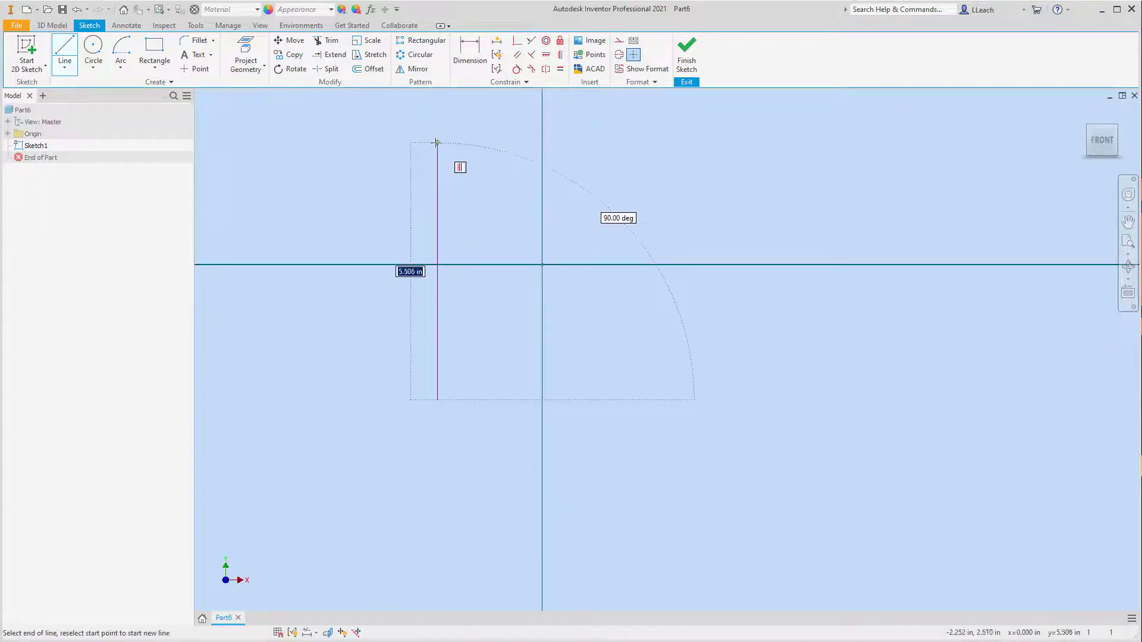
pyautogui.moveTo(437, 146); pyautogui.dragTo(438, 242, button='middle')
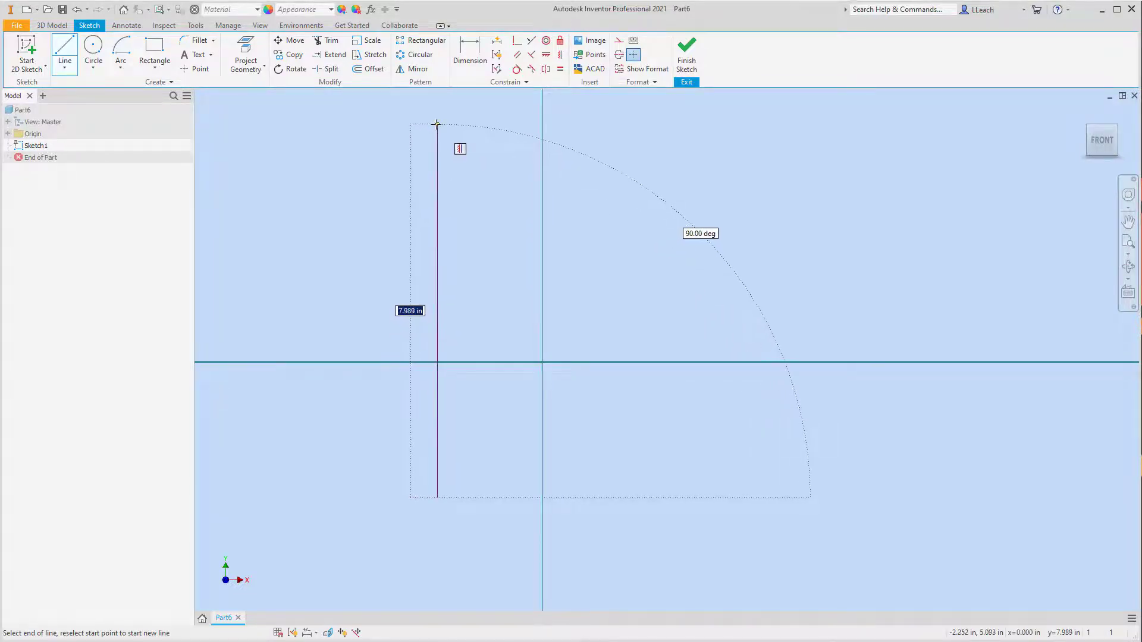
pyautogui.click(437, 124)
pyautogui.rightClick(475, 113)
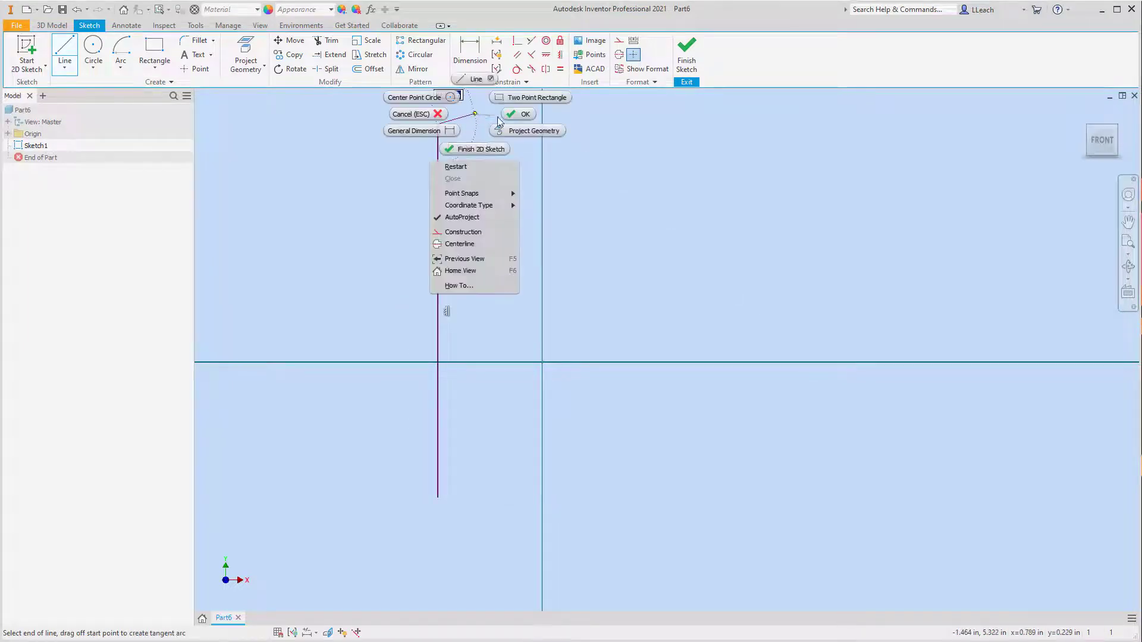
pyautogui.click(517, 114)
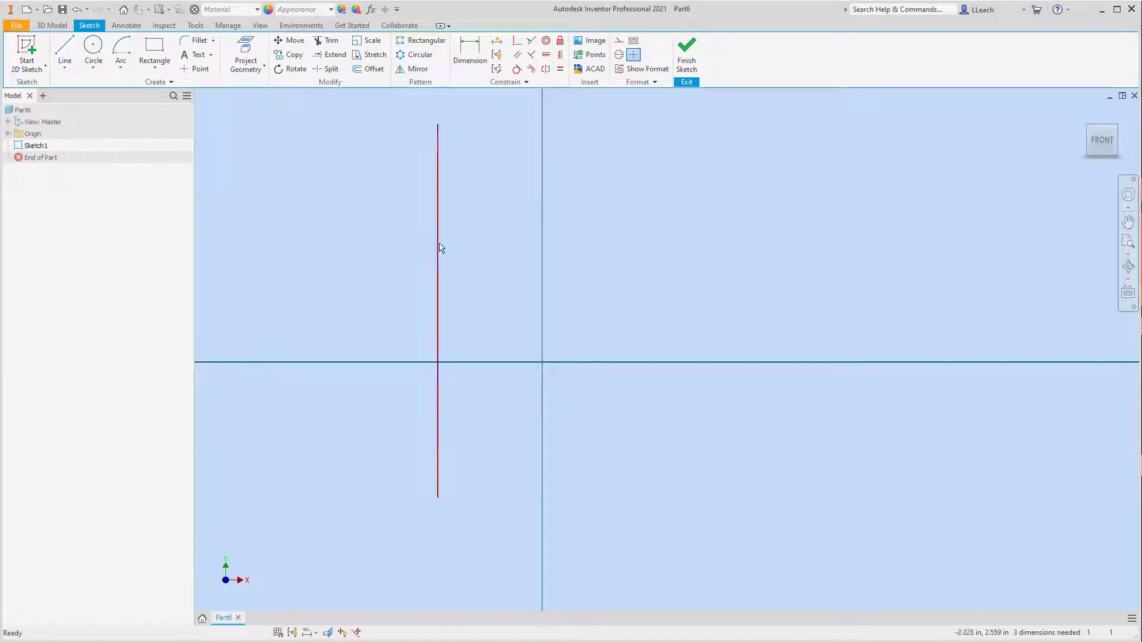
# Step: Convert the vertical line to a centerline and make its midpoint coincident with the sketch origin
pyautogui.click(623, 59)
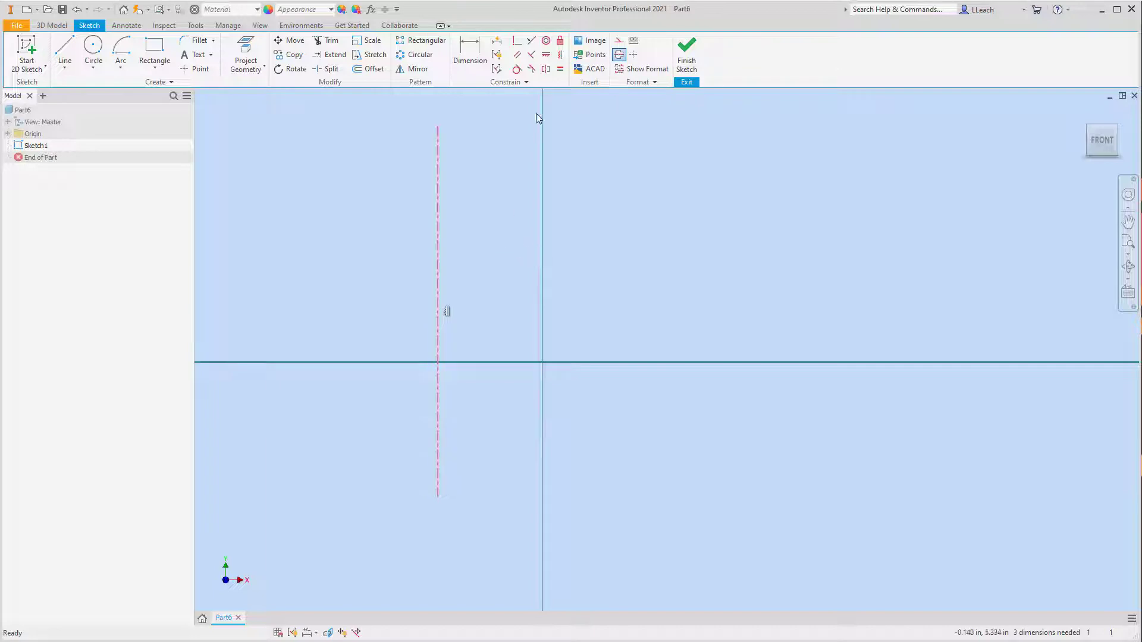
pyautogui.click(517, 43)
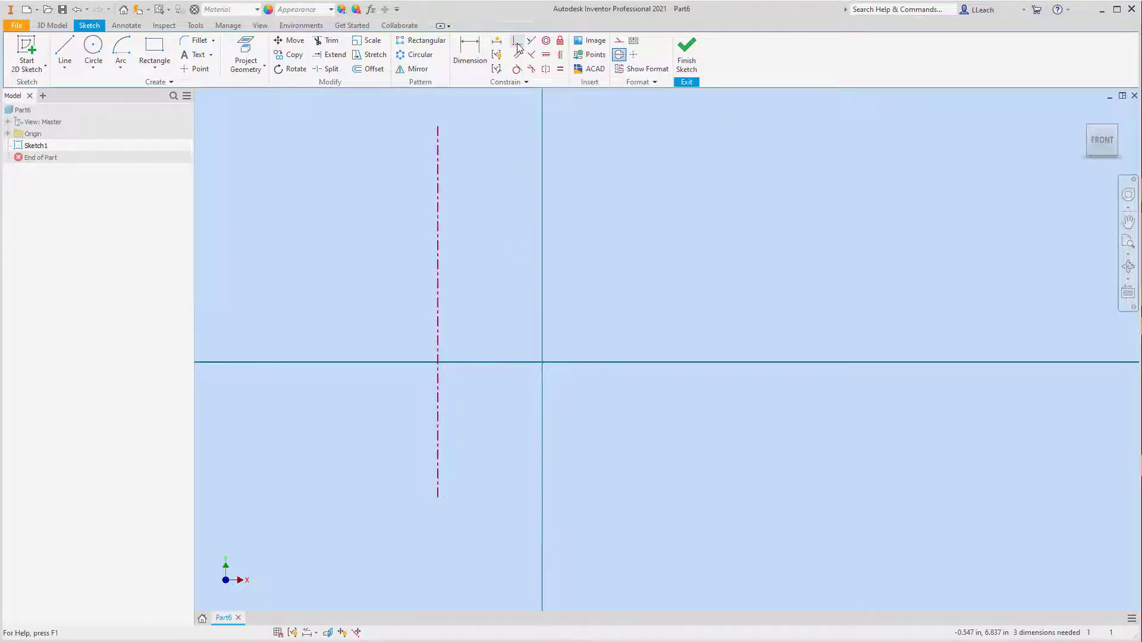
pyautogui.click(438, 310)
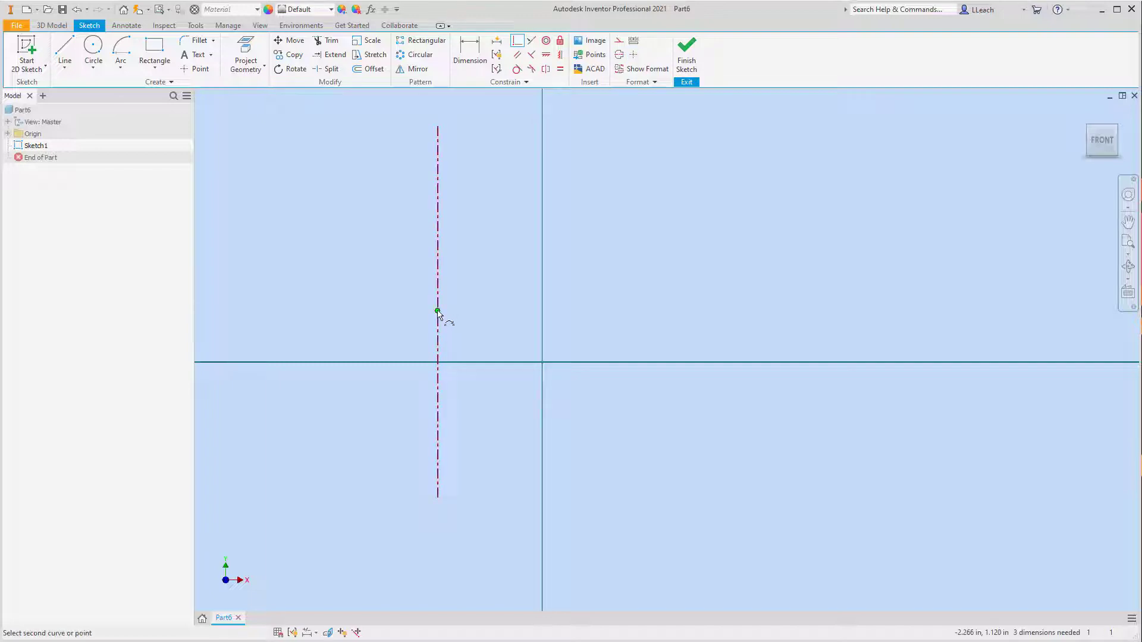
pyautogui.click(542, 362)
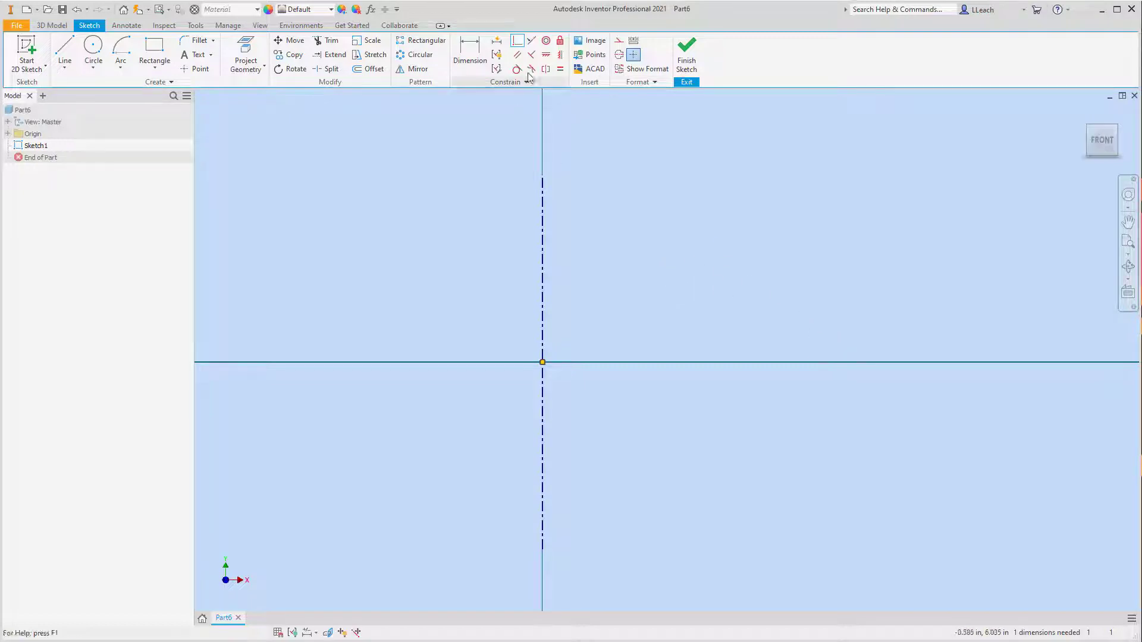
# Step: Sketch a stepped line chain from the origin: about 0.85 in horizontal, 2.44 in up, 0.61 in outward and 0.13 in up
pyautogui.click(68, 49)
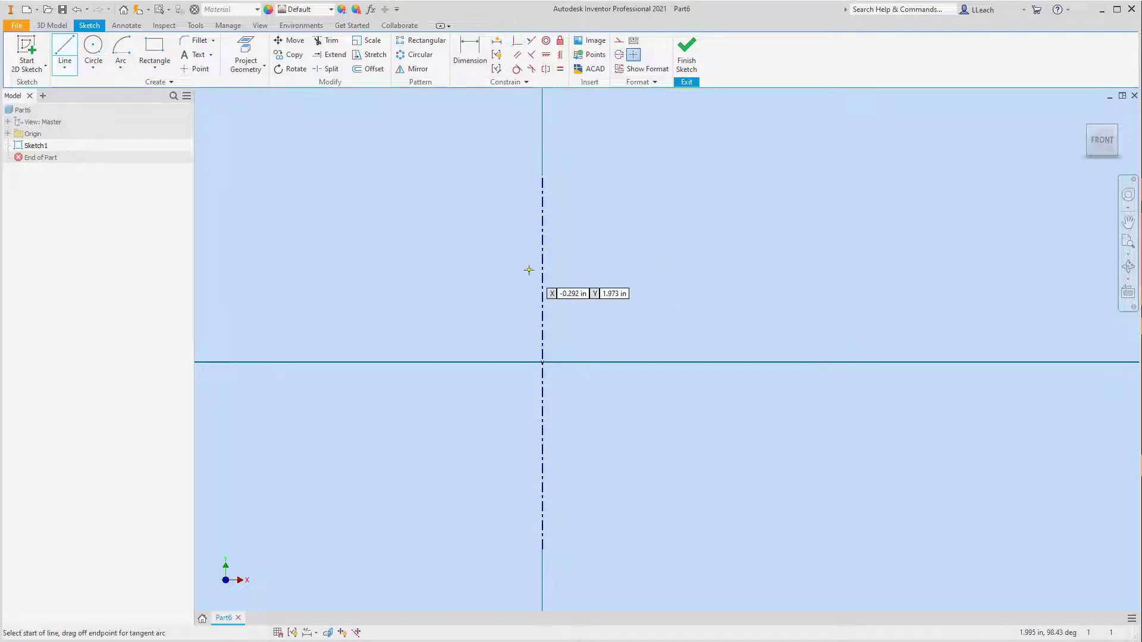
pyautogui.scroll(-2, 551, 339)
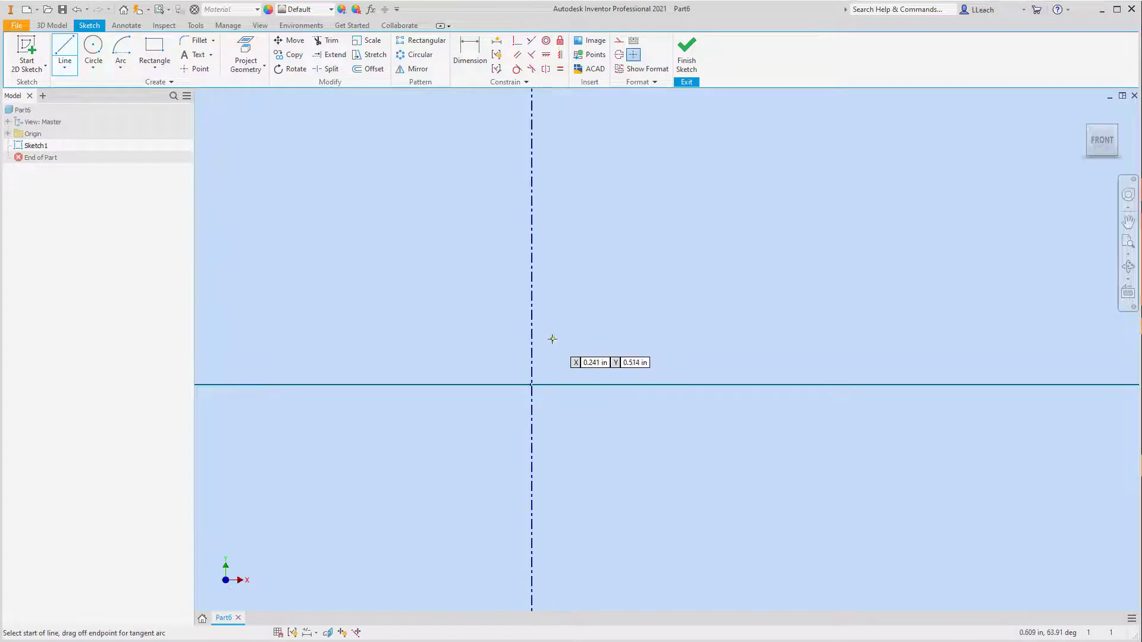
pyautogui.click(532, 384)
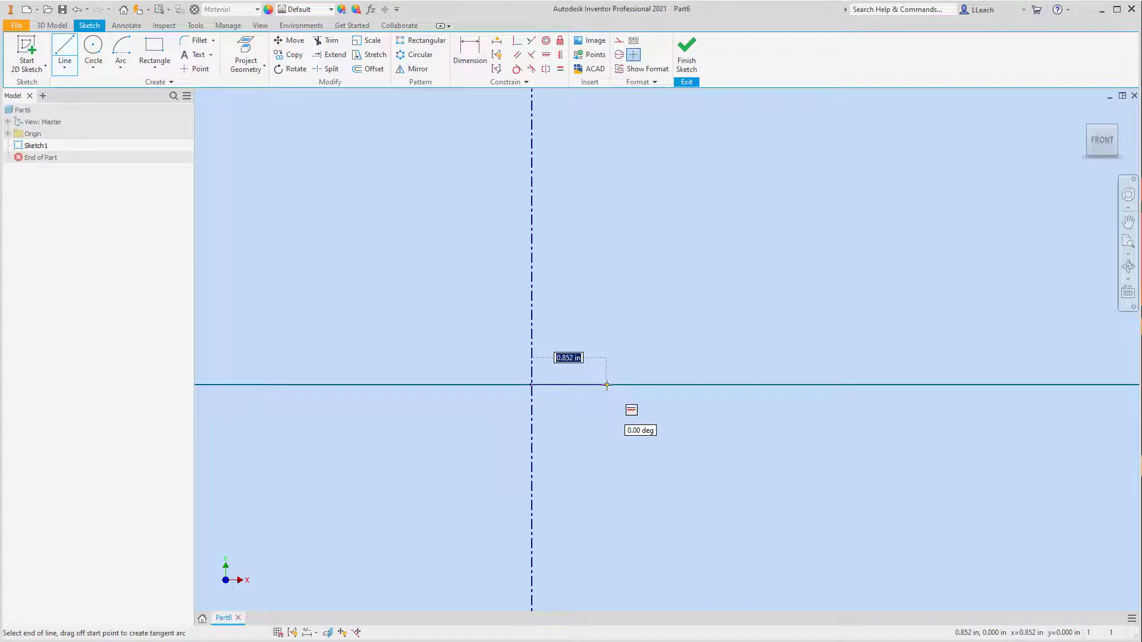
pyautogui.click(607, 385)
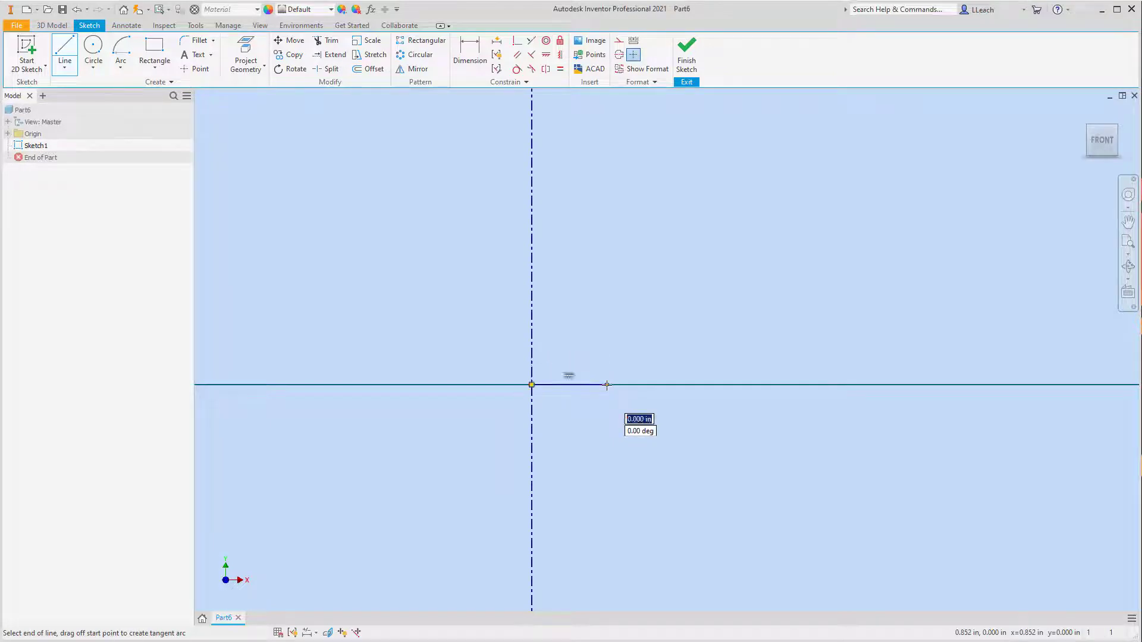
pyautogui.click(607, 168)
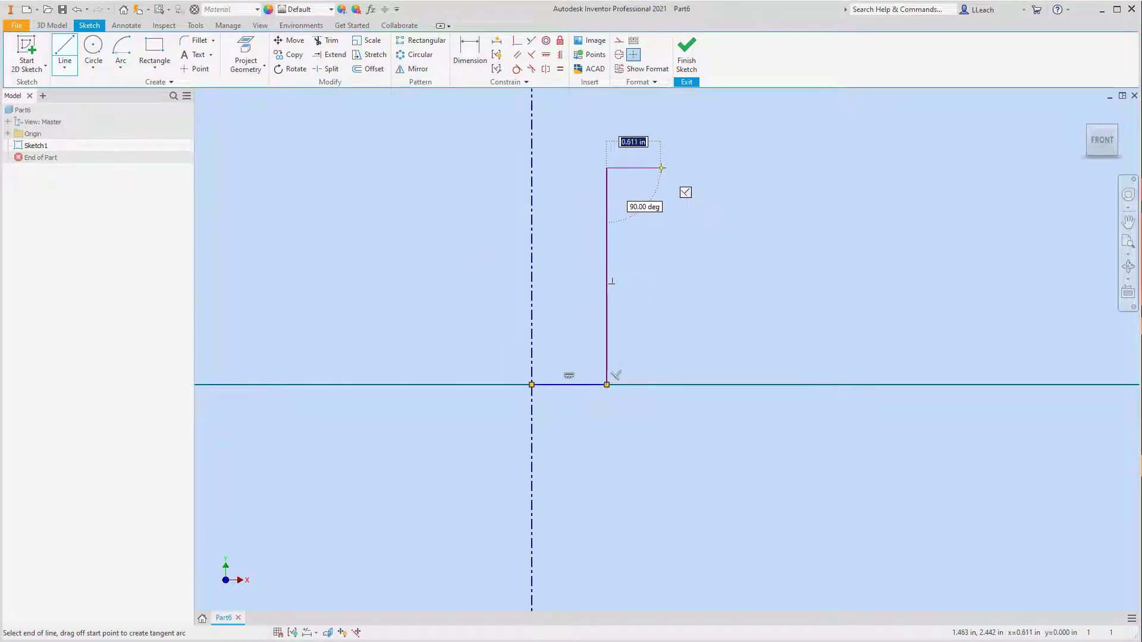
pyautogui.click(659, 168)
pyautogui.click(660, 156)
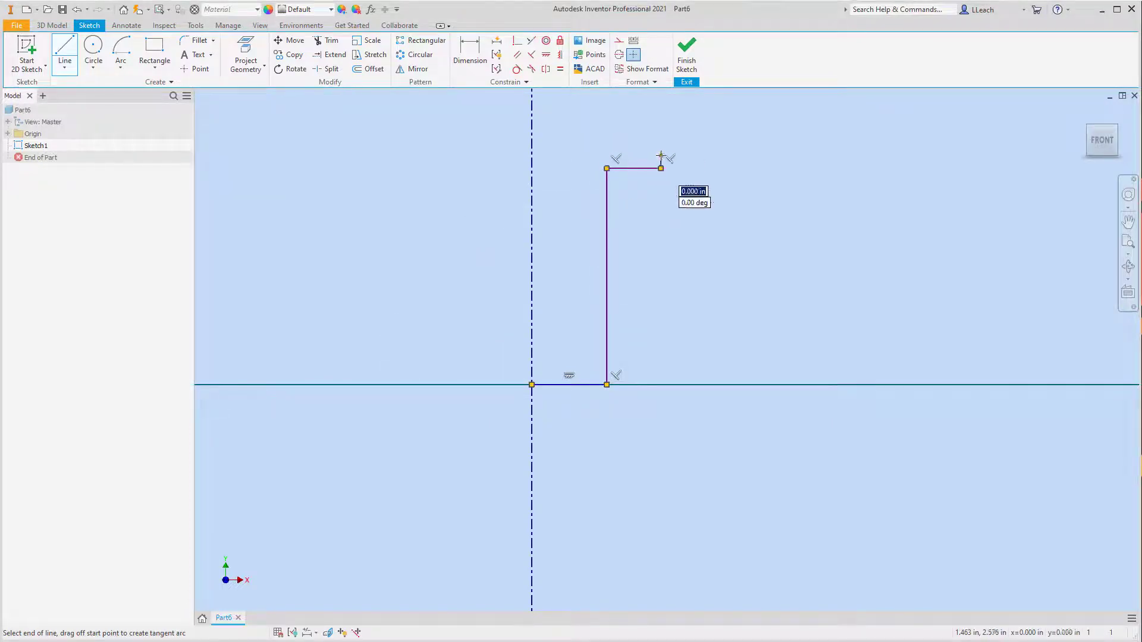
pyautogui.rightClick(660, 160)
pyautogui.click(696, 158)
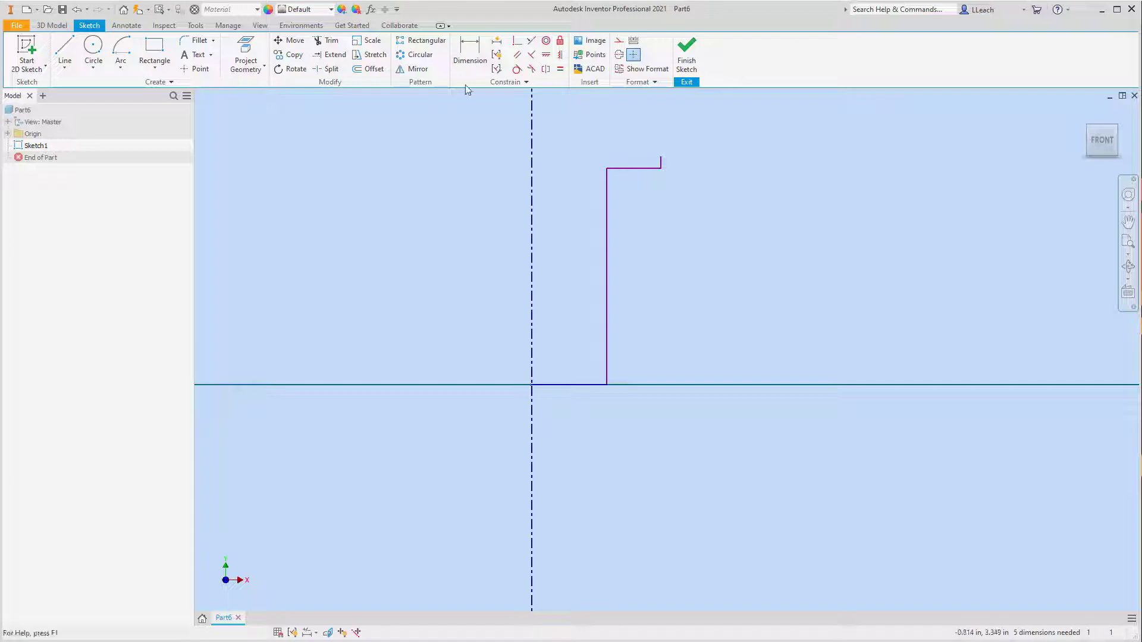
# Step: Dimension the long vertical profile line to the centerline as a .25 in diameter
pyautogui.click(469, 53)
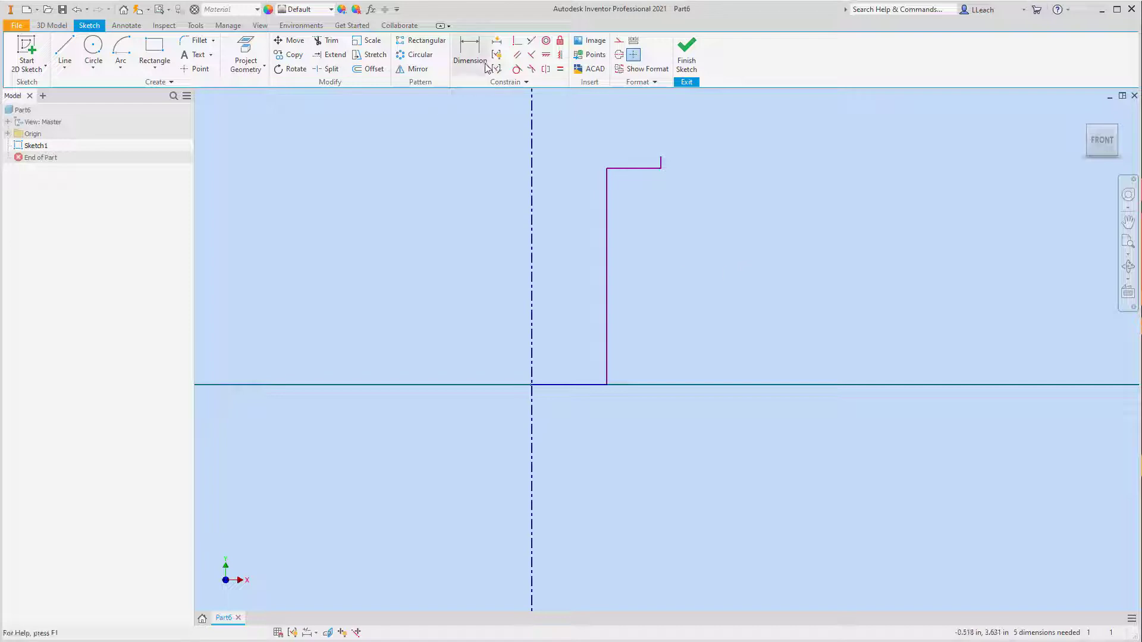
pyautogui.click(607, 267)
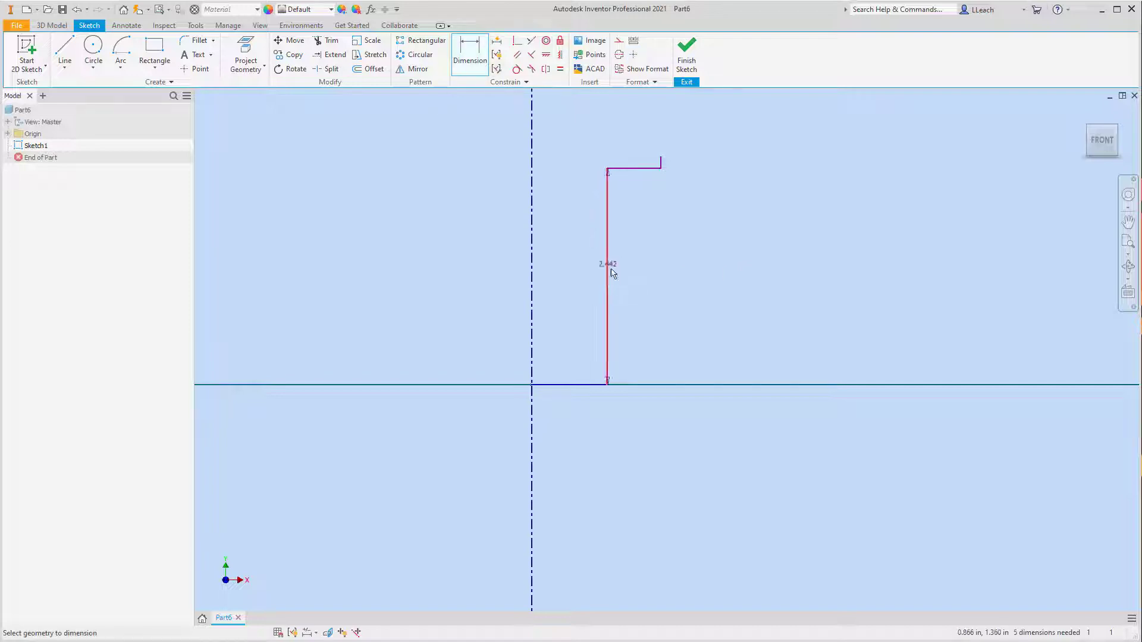
pyautogui.click(532, 435)
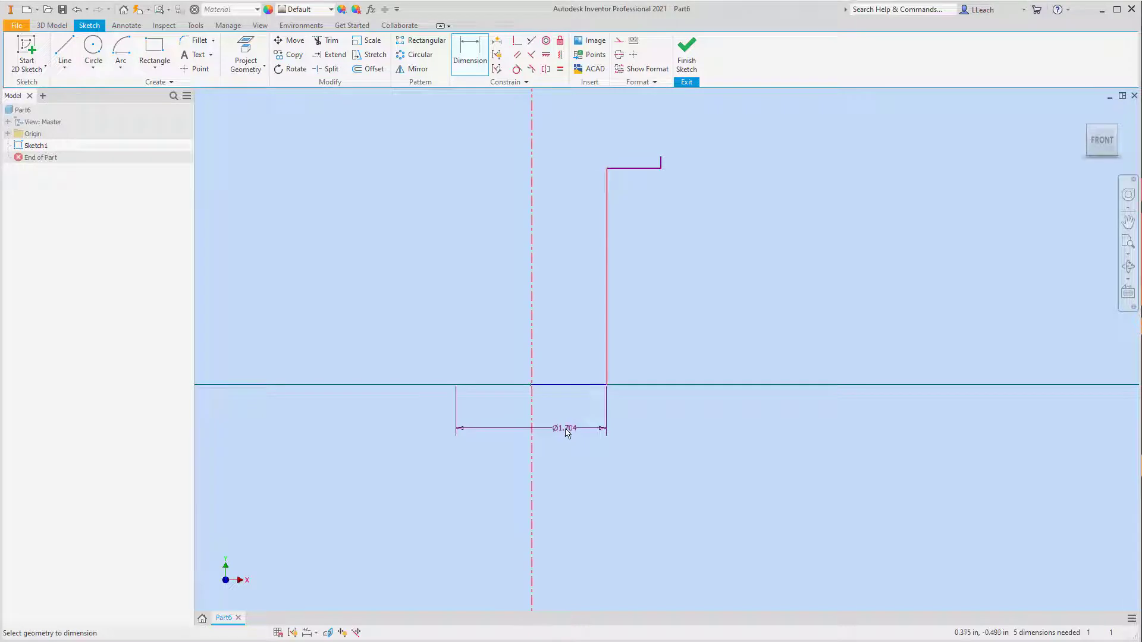
pyautogui.click(566, 433)
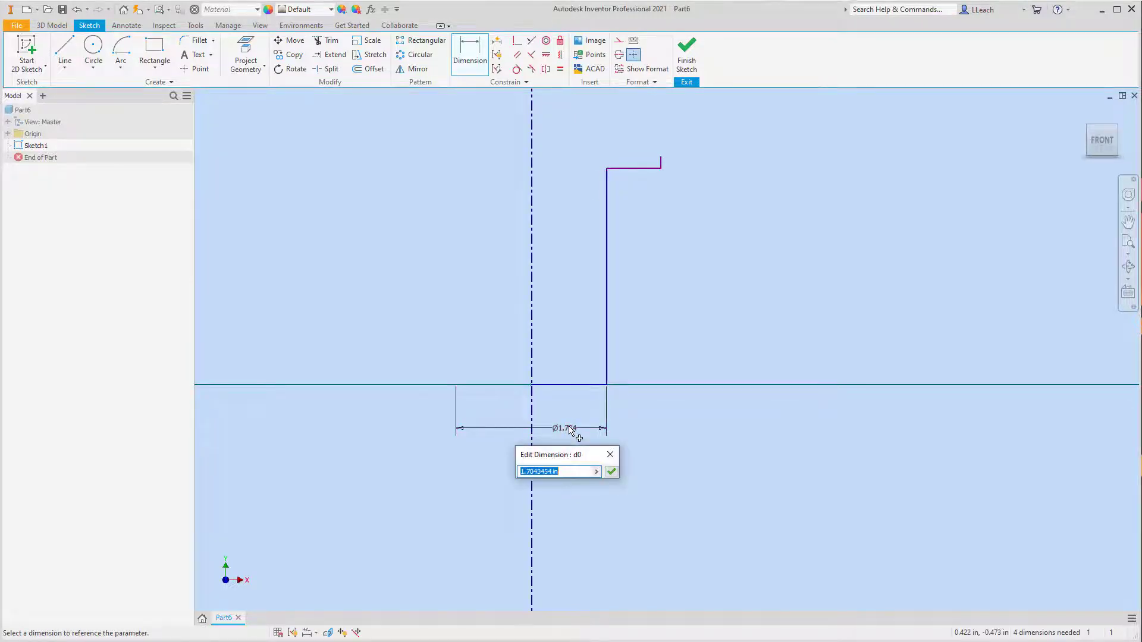
pyautogui.write('.25')
pyautogui.press('Return')
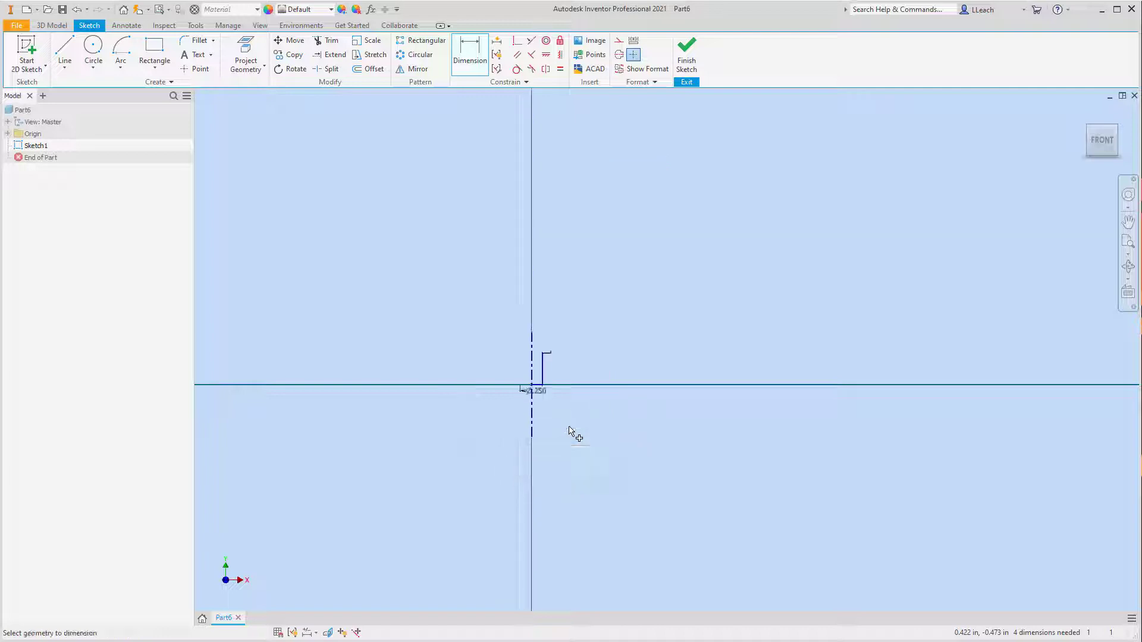
pyautogui.scroll(5, 518, 363)
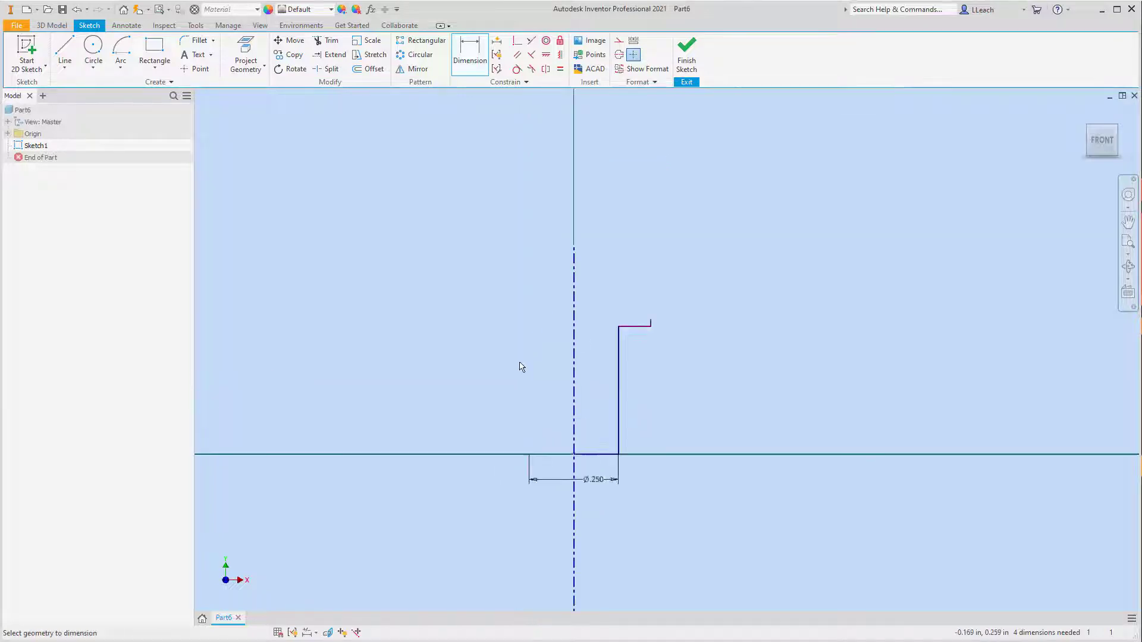
pyautogui.moveTo(536, 355); pyautogui.dragTo(581, 296, button='middle')
pyautogui.press('Escape')
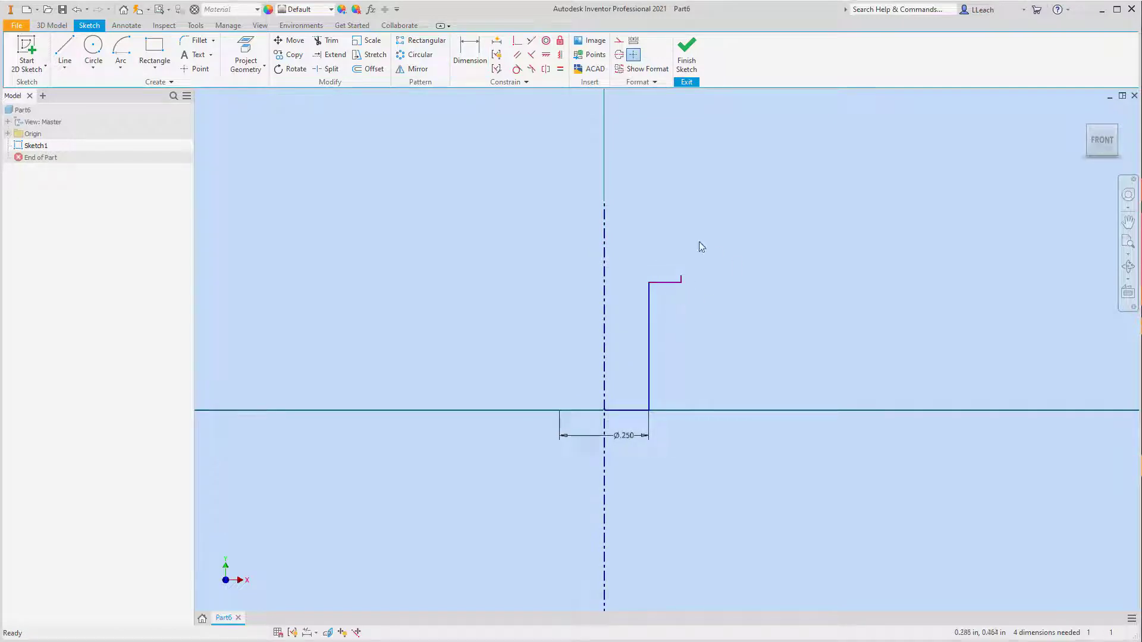
# Step: Dimension the short vertical line at the profile's upper end to .031 in
pyautogui.click(470, 52)
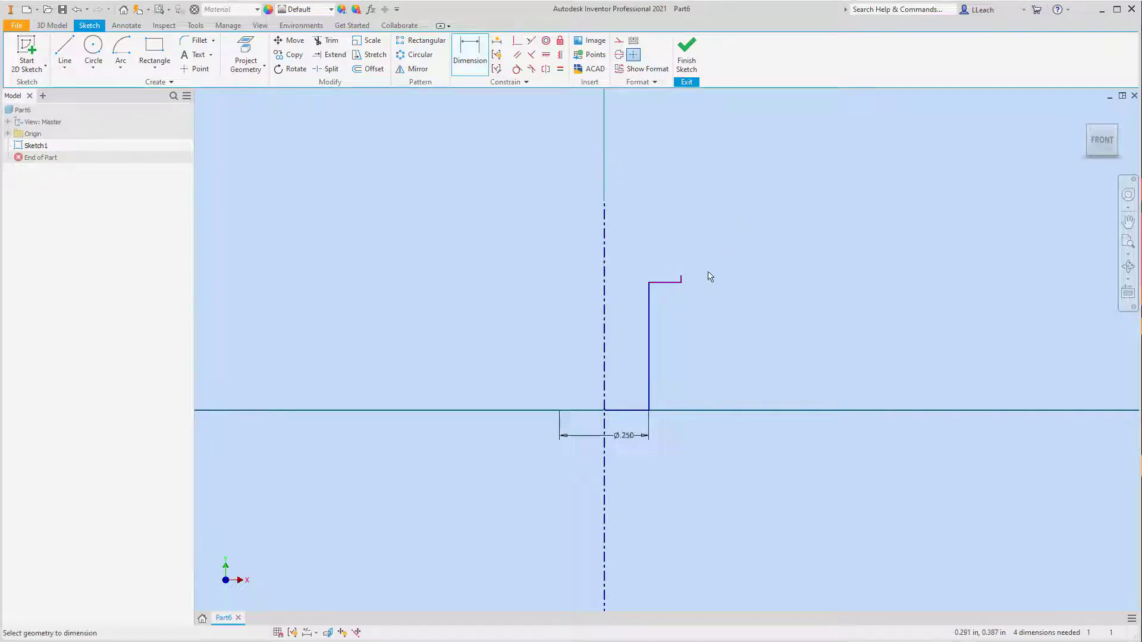
pyautogui.scroll(-5, 708, 275)
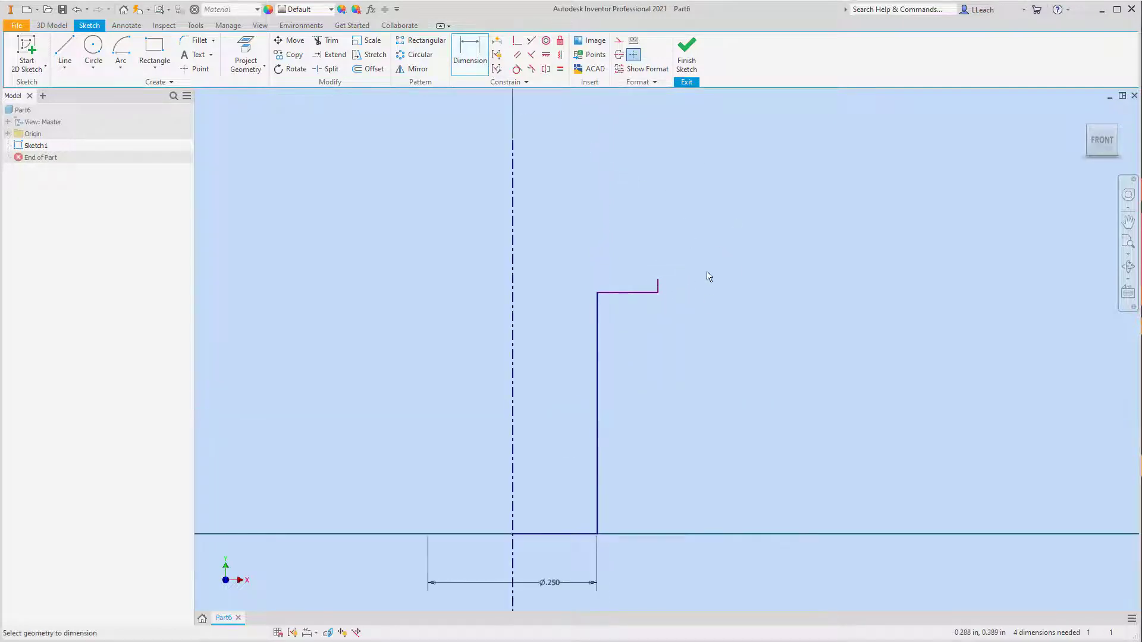
pyautogui.click(616, 301)
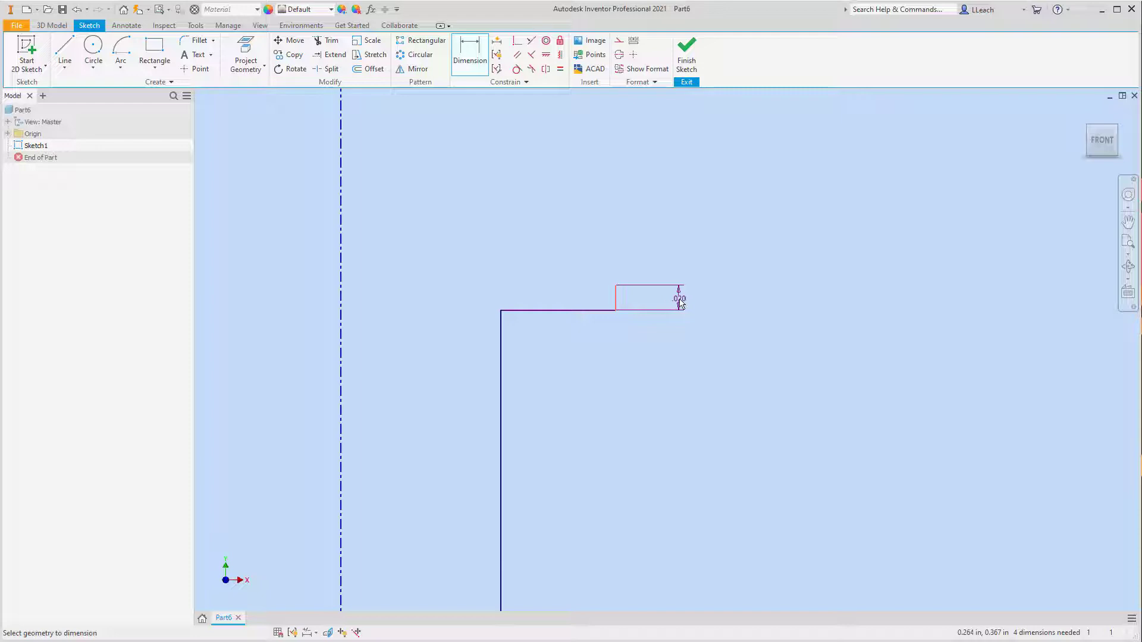
pyautogui.click(679, 302)
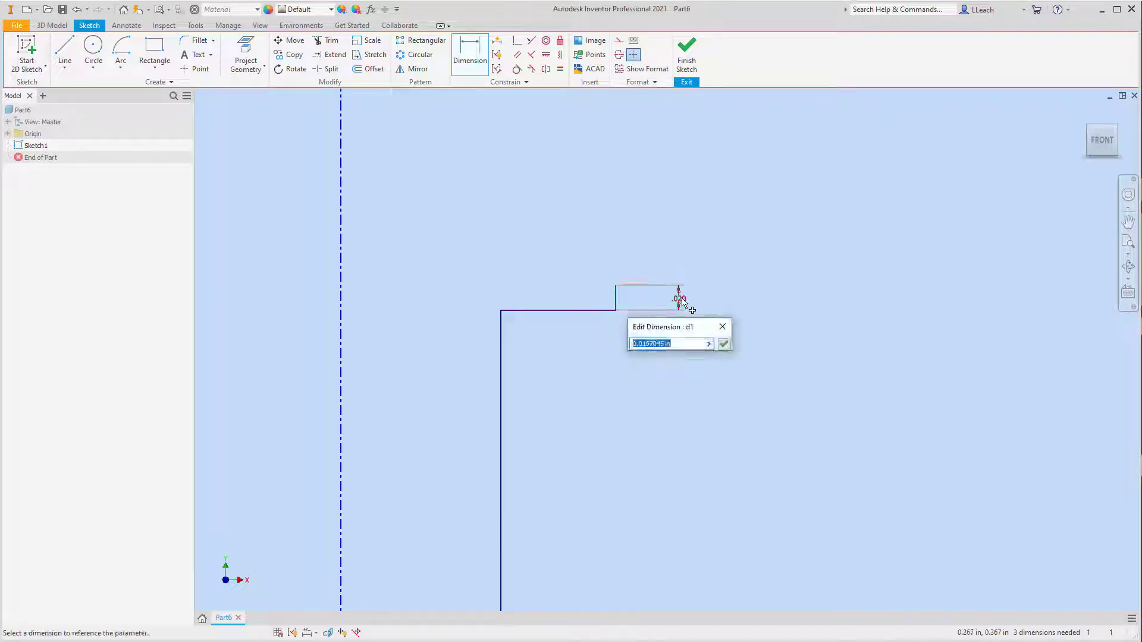
pyautogui.write('.031')
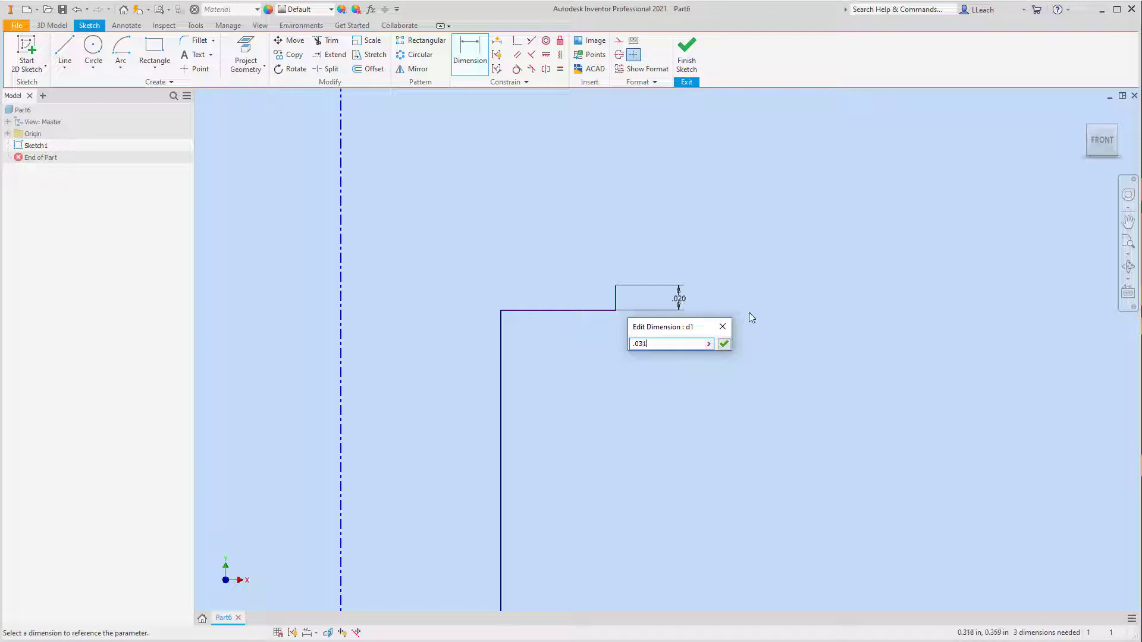
pyautogui.click(725, 344)
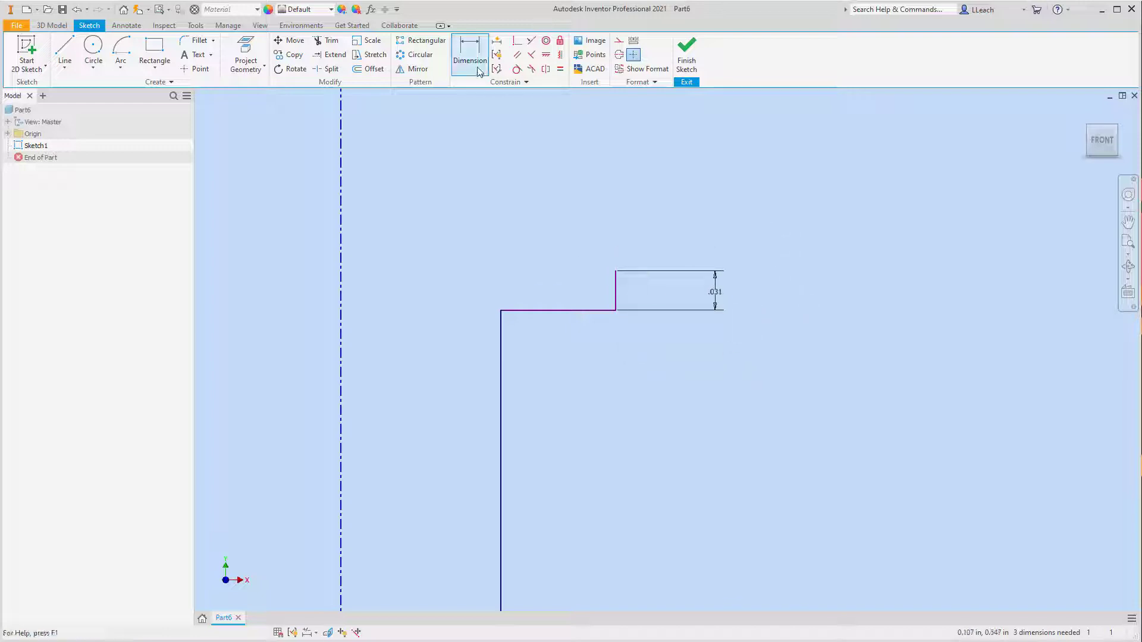
# Step: Dimension the short vertical line to the centerline as a .422 in diameter, placed above the profile
pyautogui.click(616, 290)
pyautogui.click(342, 303)
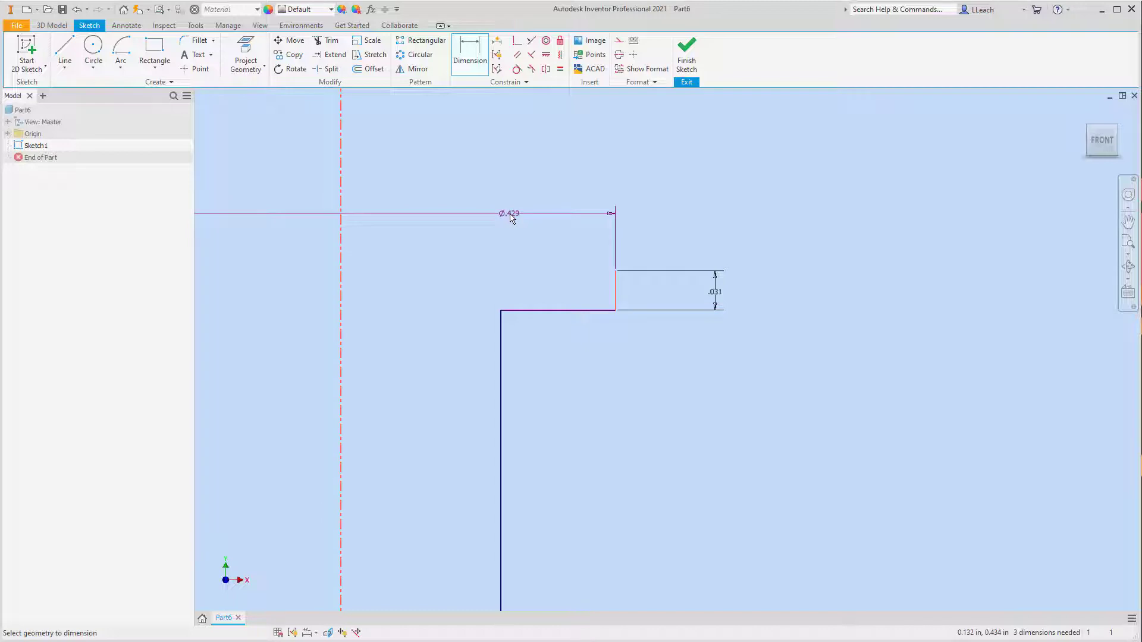
pyautogui.moveTo(510, 218); pyautogui.dragTo(567, 215, button='middle')
pyautogui.scroll(3, 570, 216)
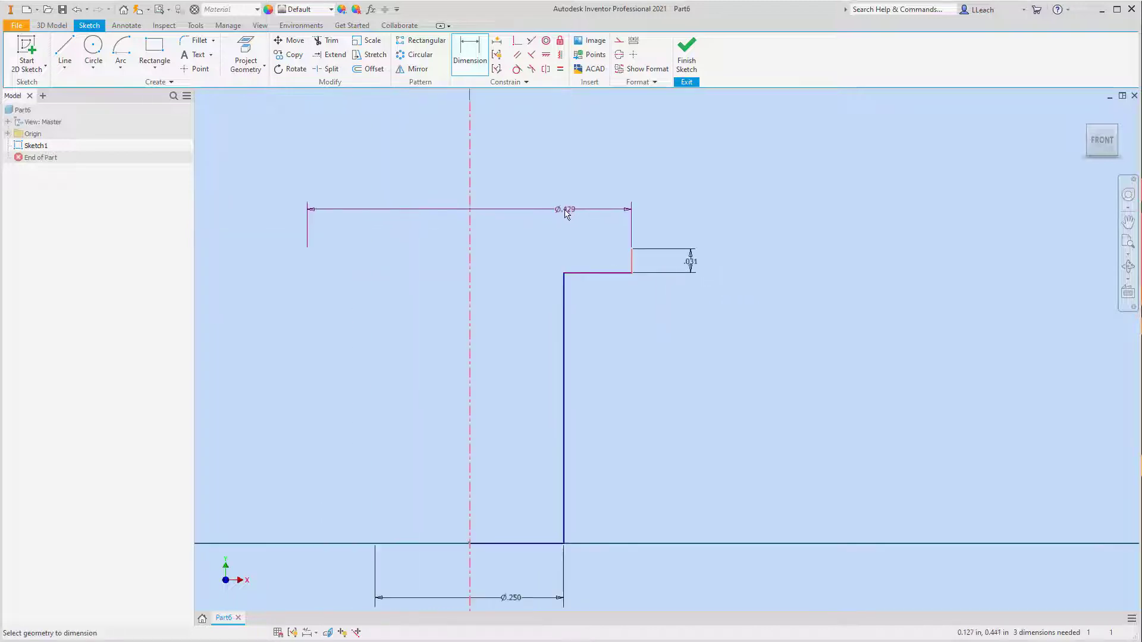
pyautogui.click(518, 188)
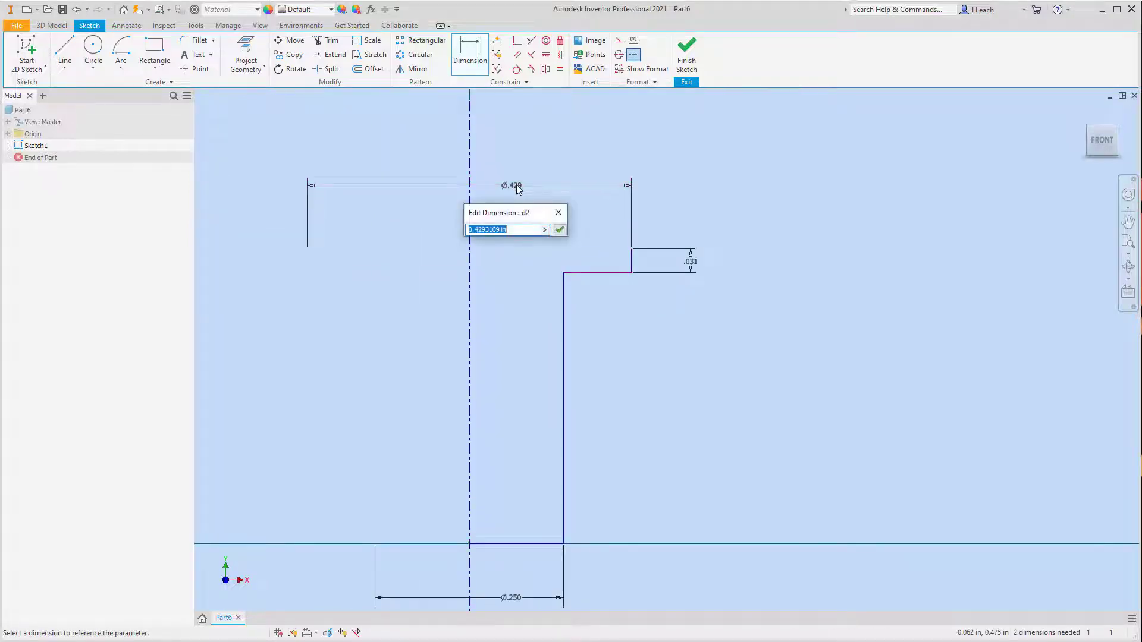
pyautogui.write('.422')
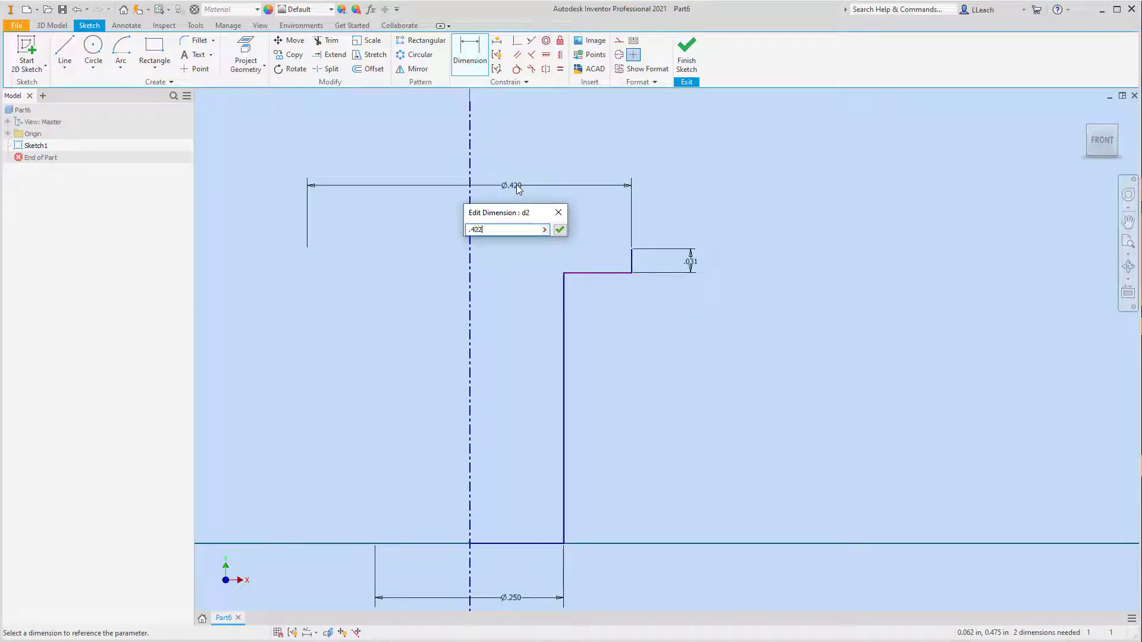
pyautogui.click(559, 229)
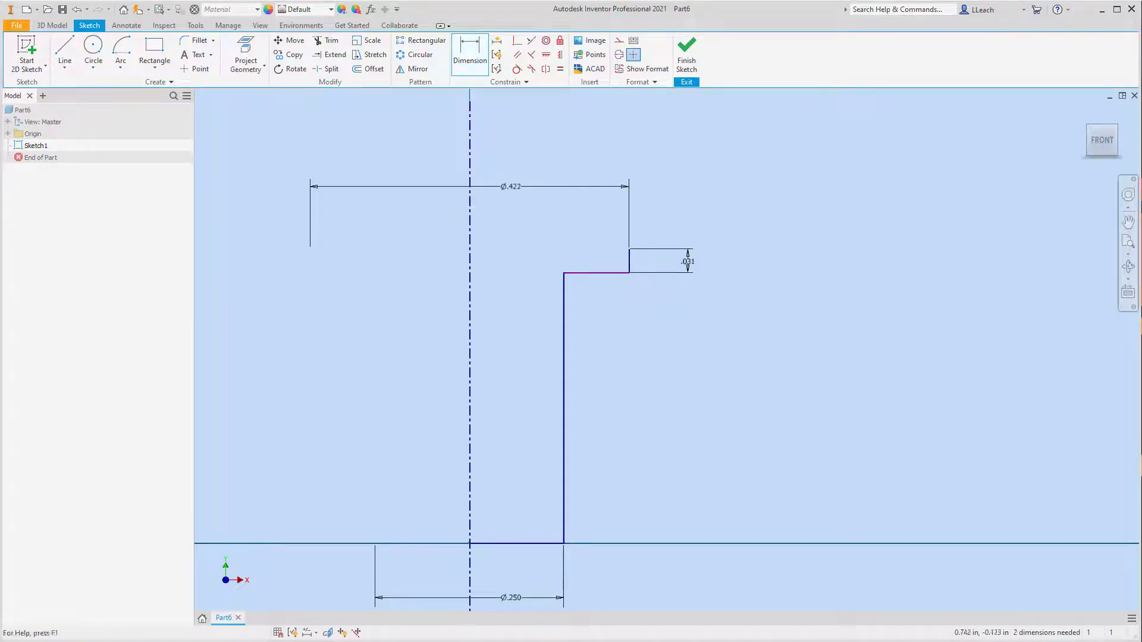
# Step: Dimension the long vertical profile line to 1 in, placed beside the profile away from the centerline
pyautogui.click(563, 452)
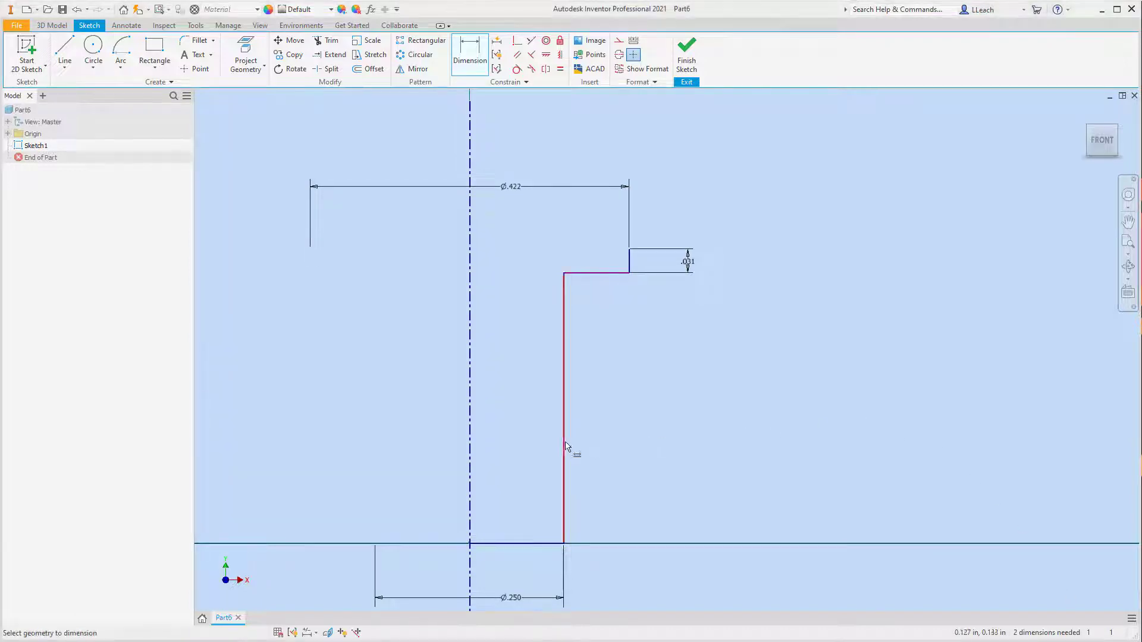
pyautogui.click(688, 436)
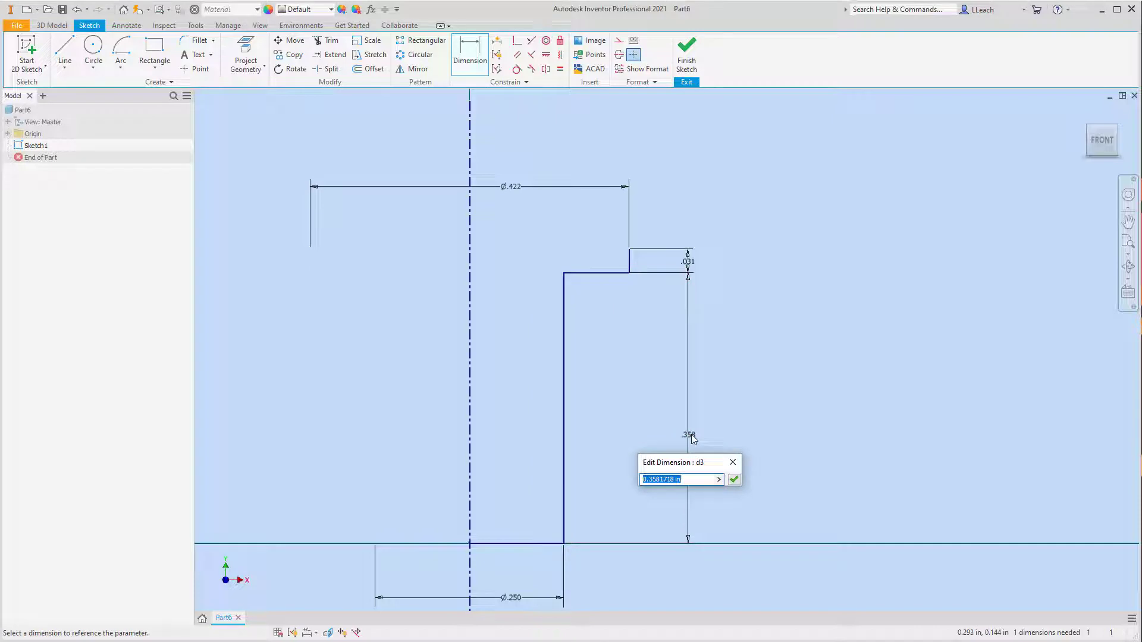
pyautogui.write('1')
pyautogui.click(735, 480)
# Step: Sketch a horizontal line about 0.1 in long outward from the vertical axis, about 0.32 in above the profile's shoulder
pyautogui.scroll(-5, 652, 351)
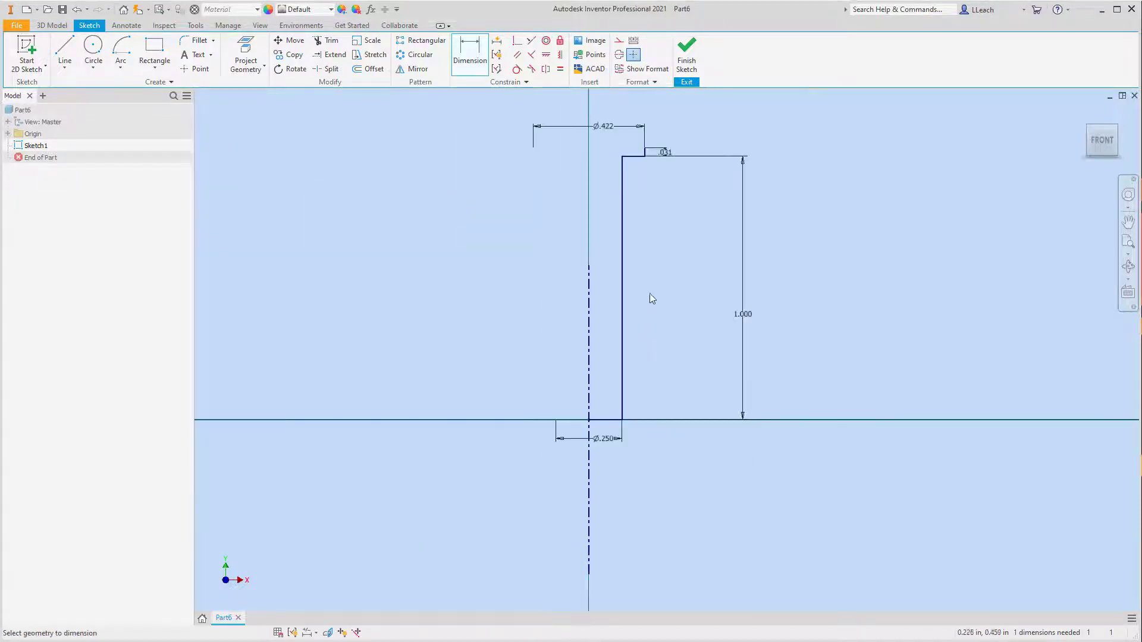
pyautogui.moveTo(650, 294); pyautogui.dragTo(675, 382, button='middle')
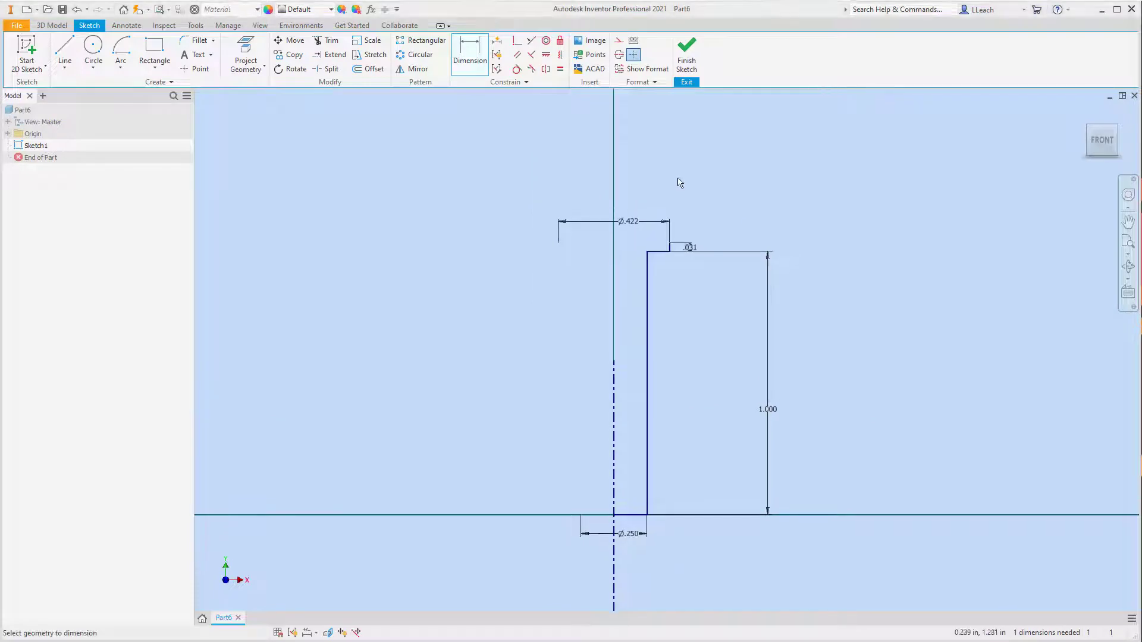
pyautogui.click(67, 67)
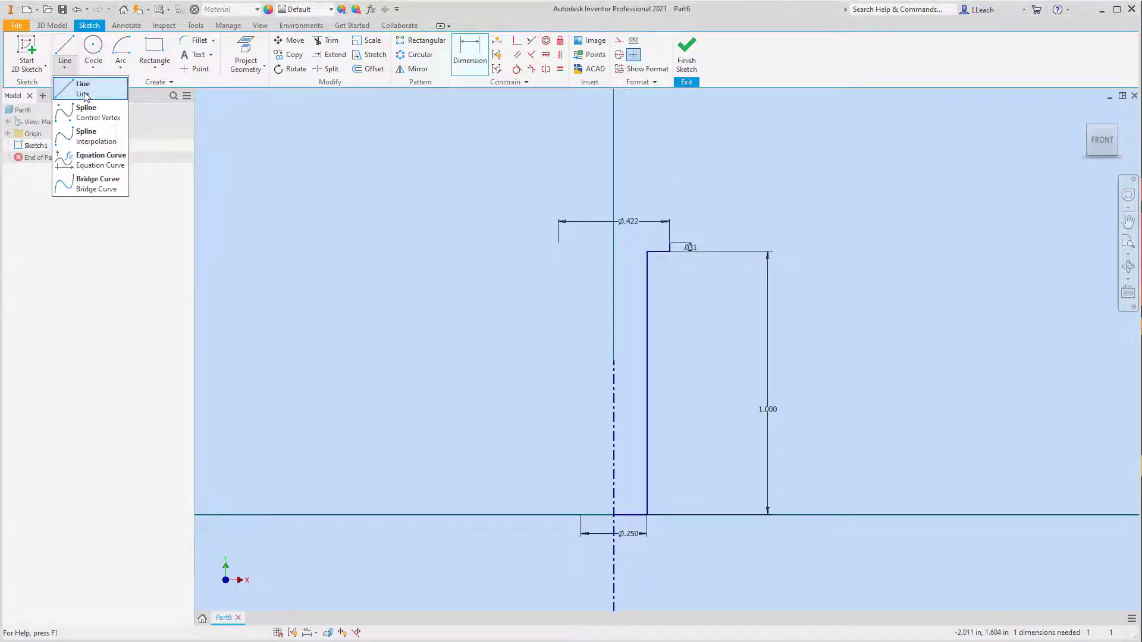
pyautogui.click(84, 88)
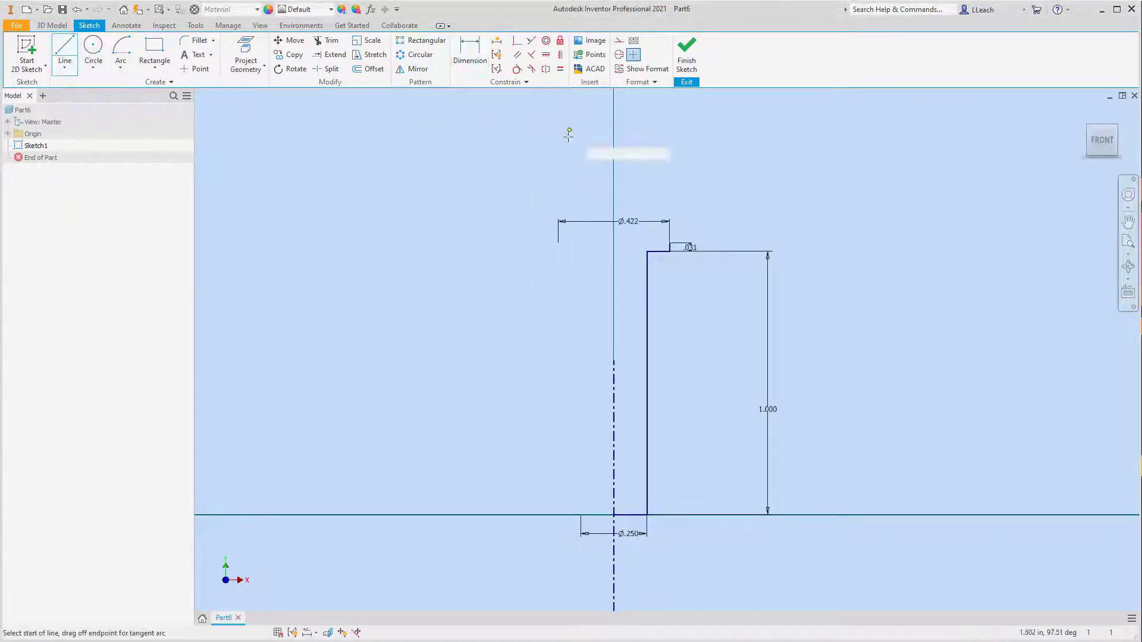
pyautogui.click(613, 167)
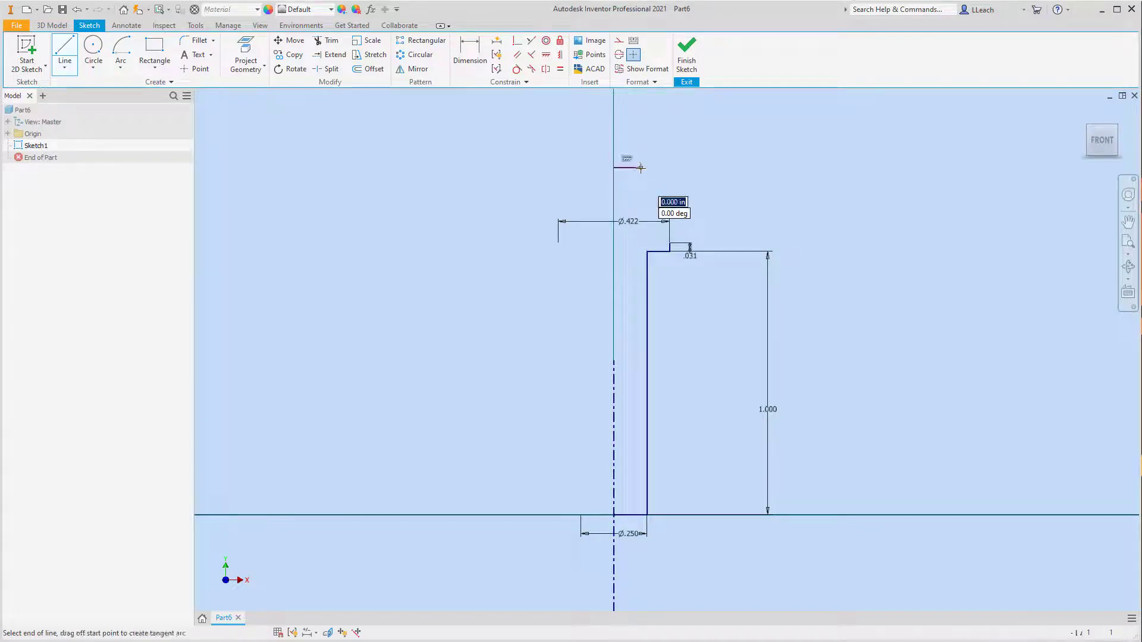
pyautogui.rightClick(642, 168)
pyautogui.click(683, 167)
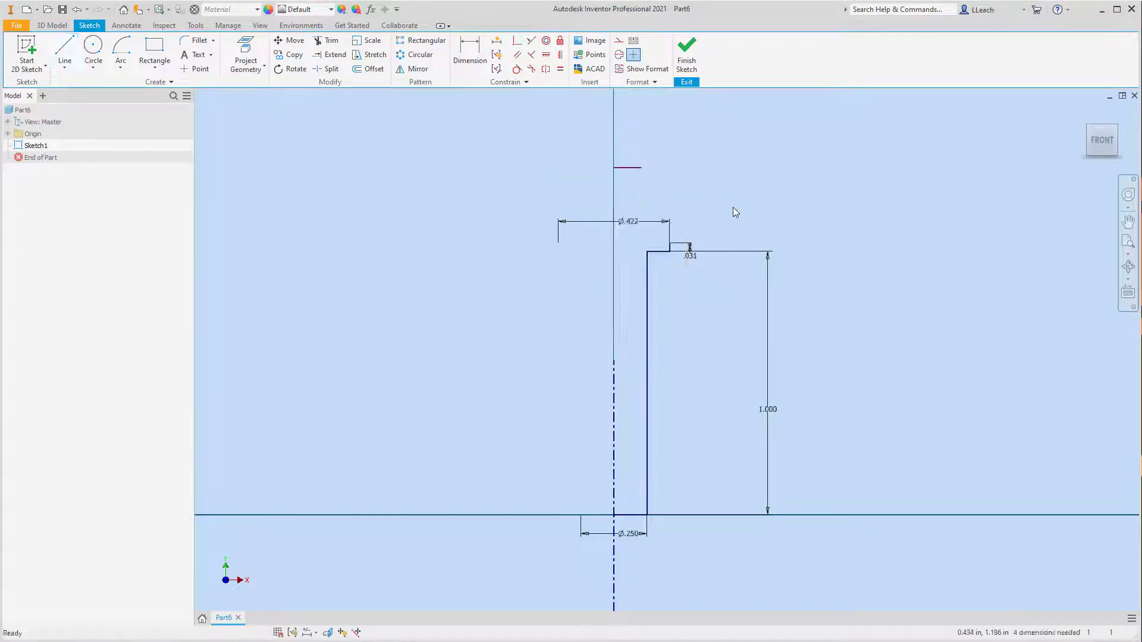
# Step: Dimension the vertical distance between the shoulder line and the new short horizontal line to .125 in
pyautogui.click(470, 54)
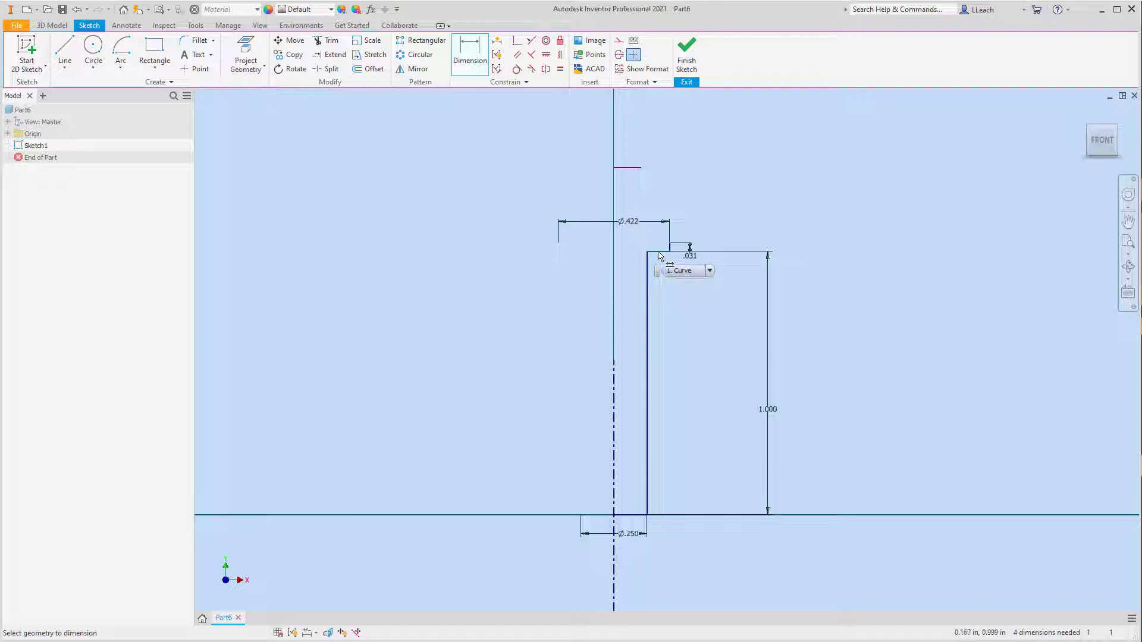
pyautogui.click(622, 167)
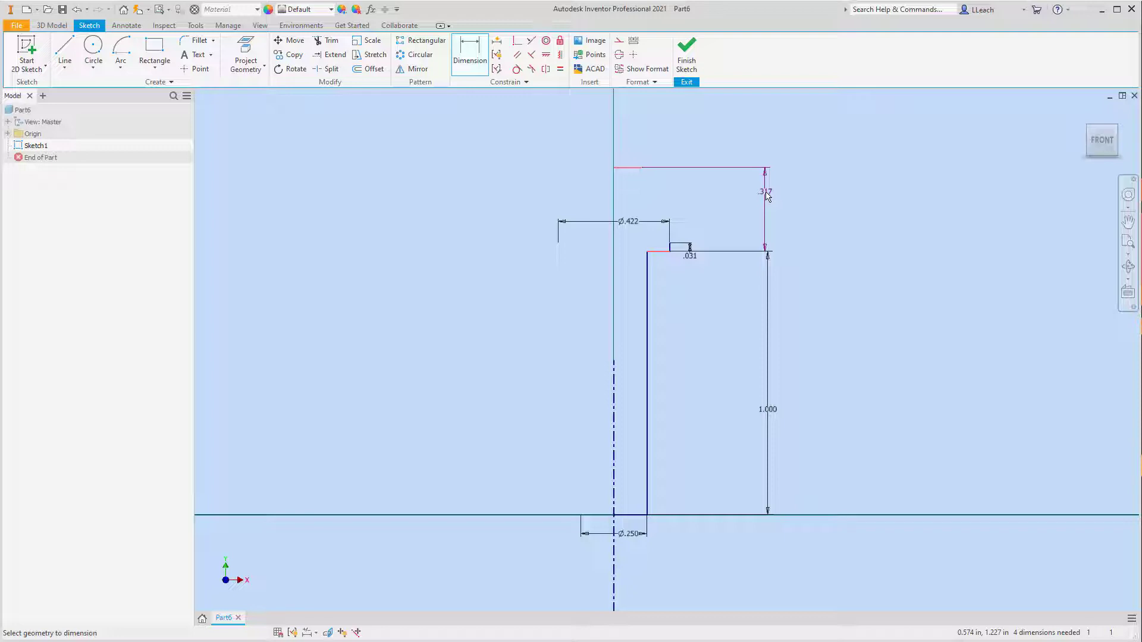
pyautogui.click(766, 197)
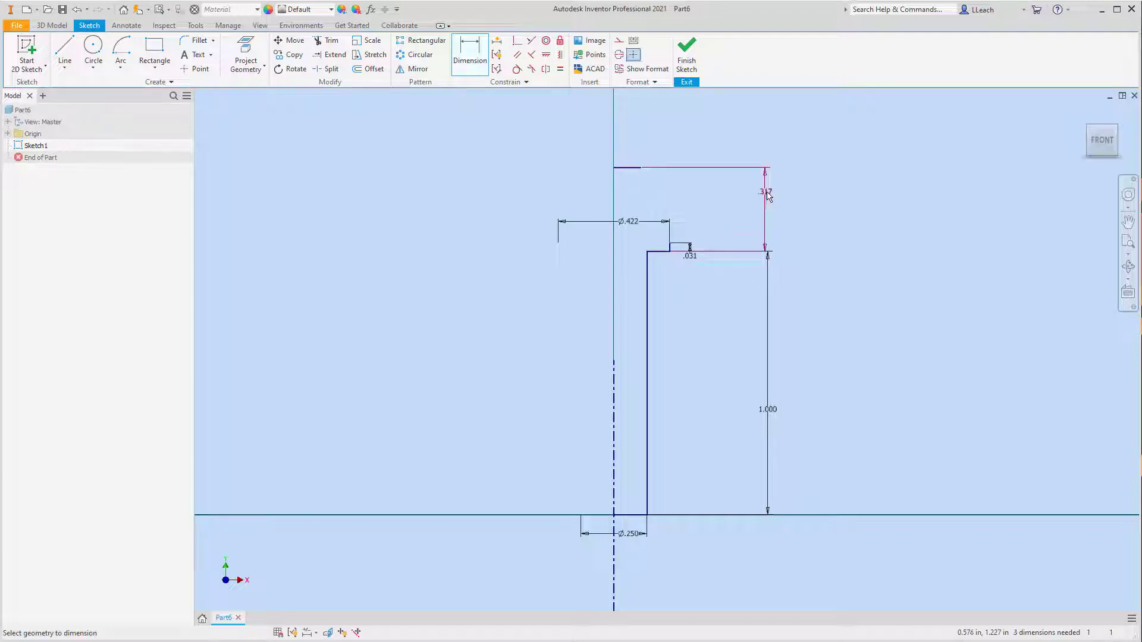
pyautogui.write('.125')
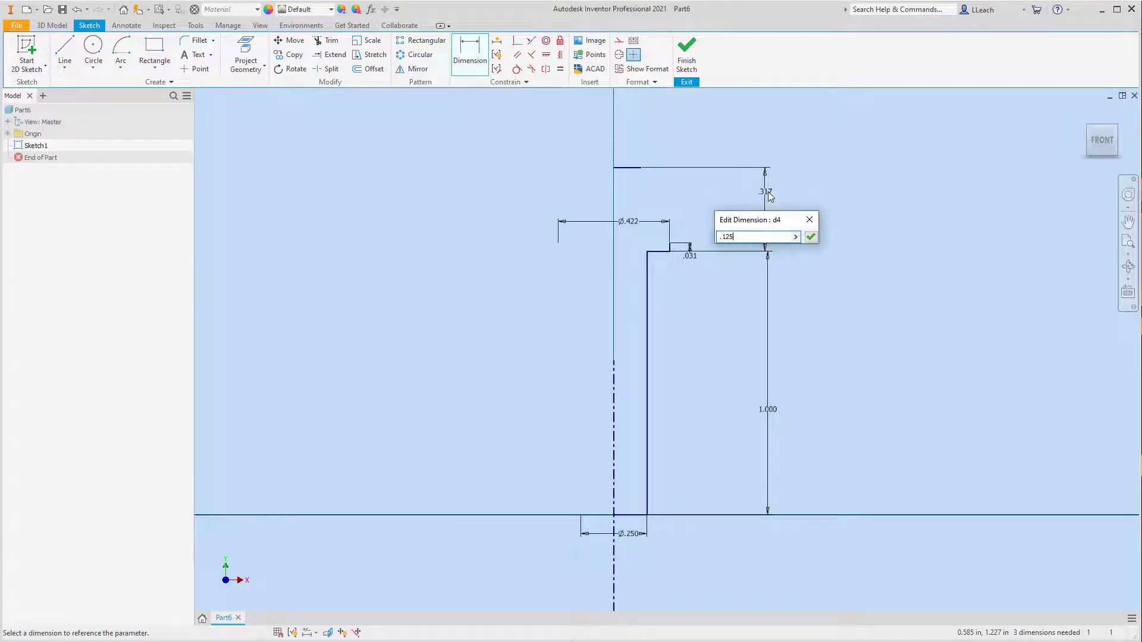
pyautogui.press('Return')
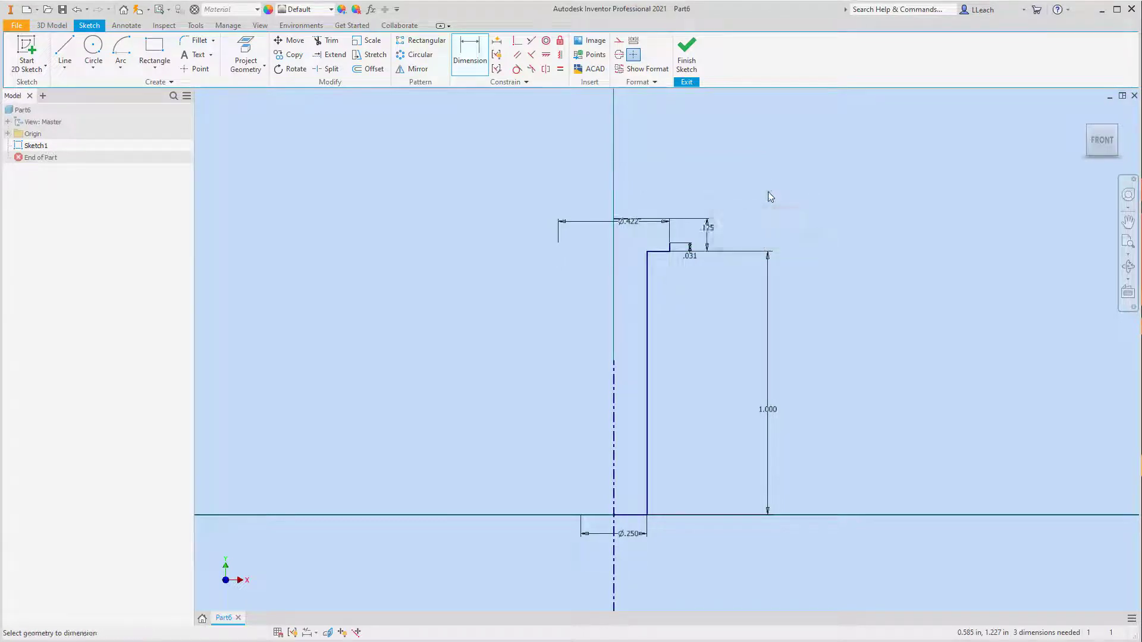
# Step: Move the .422 diameter dimension higher so it clears the short horizontal line above the shoulder
pyautogui.scroll(-5, 629, 229)
pyautogui.scroll(5, 627, 226)
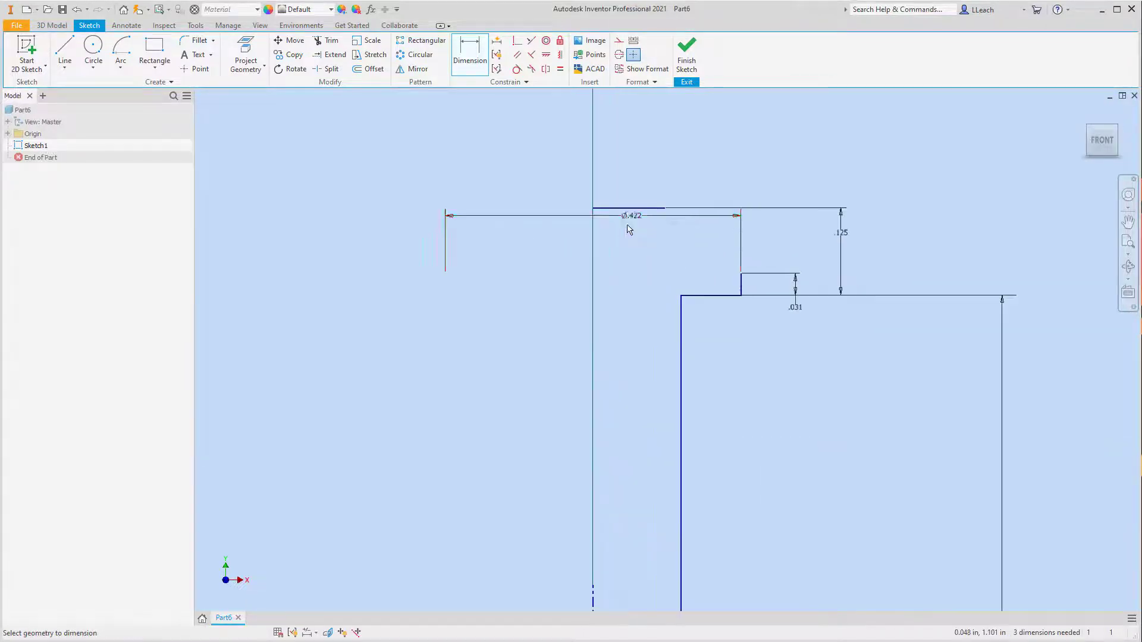
pyautogui.press('Escape')
pyautogui.moveTo(560, 216); pyautogui.dragTo(560, 189)
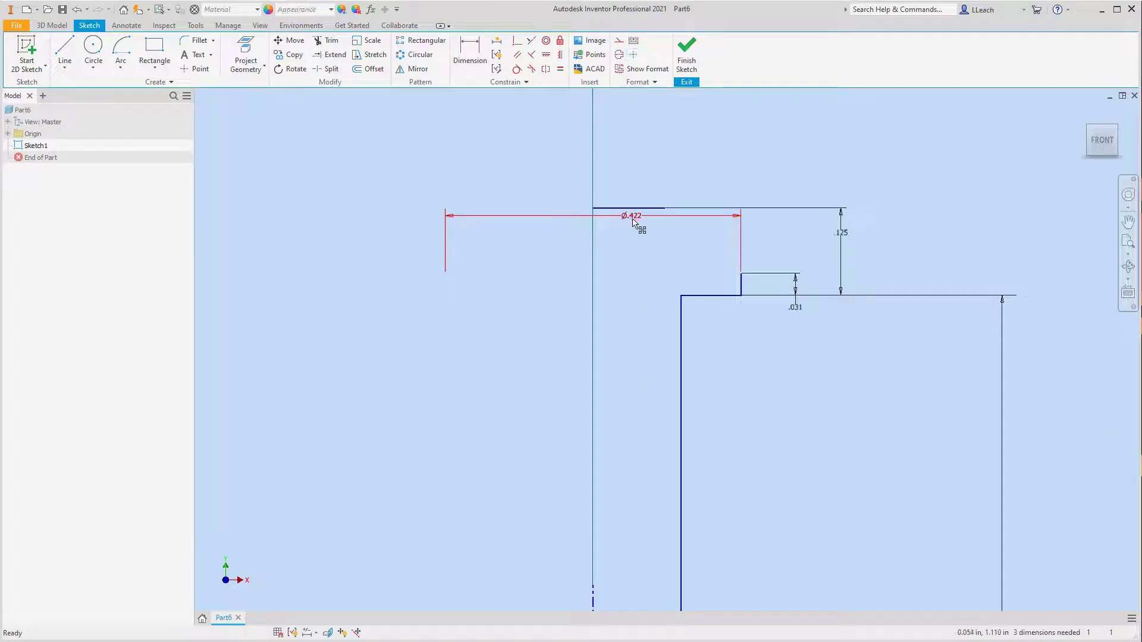
pyautogui.moveTo(641, 217); pyautogui.dragTo(634, 137)
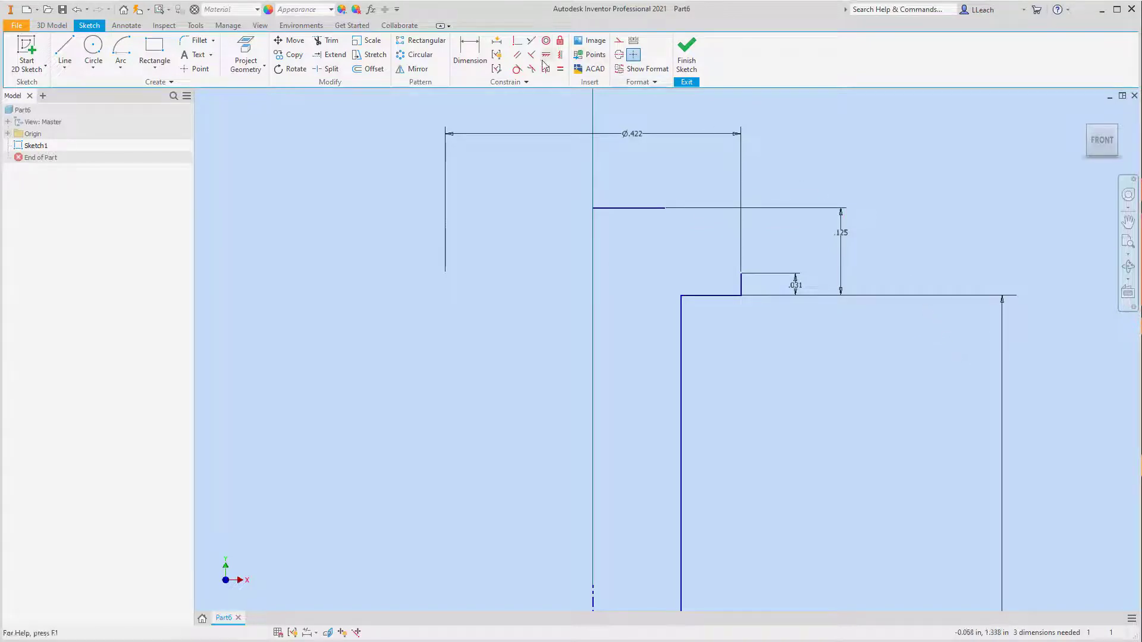
# Step: Dimension the outer endpoint of the uppermost horizontal line to the centerline as a .25 in diameter
pyautogui.click(483, 58)
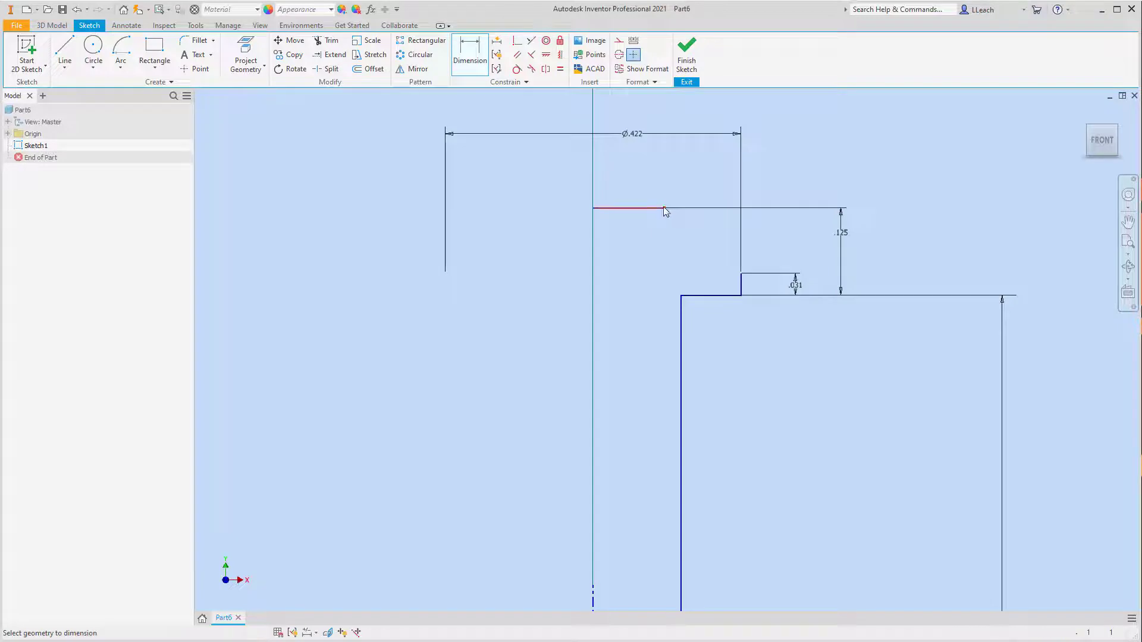
pyautogui.scroll(3, 613, 291)
pyautogui.scroll(-7, 618, 304)
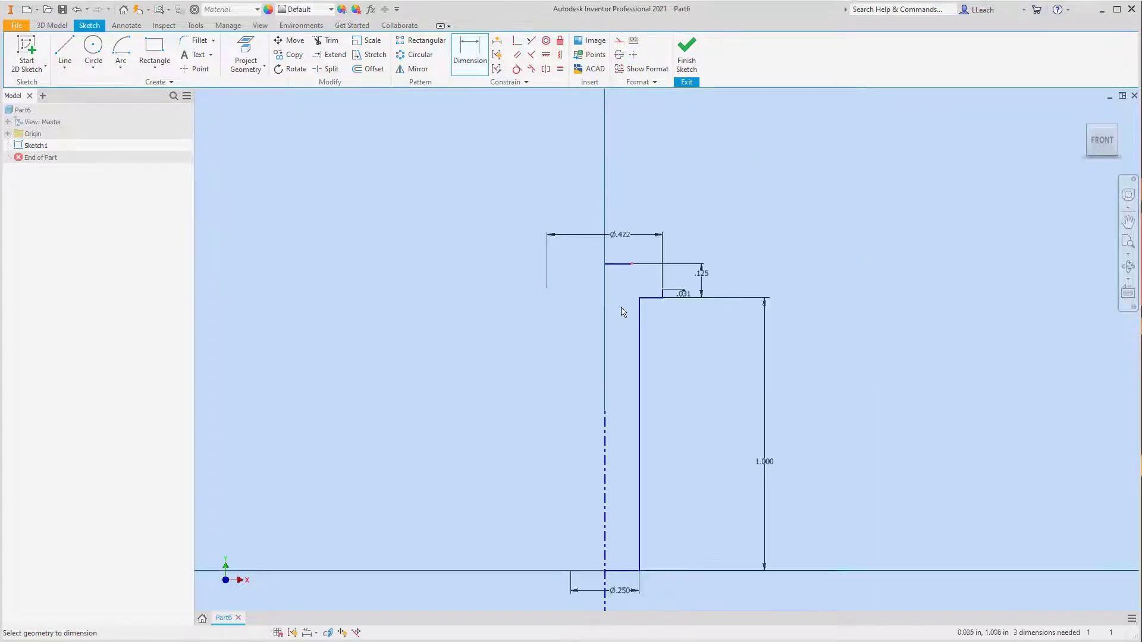
pyautogui.click(605, 427)
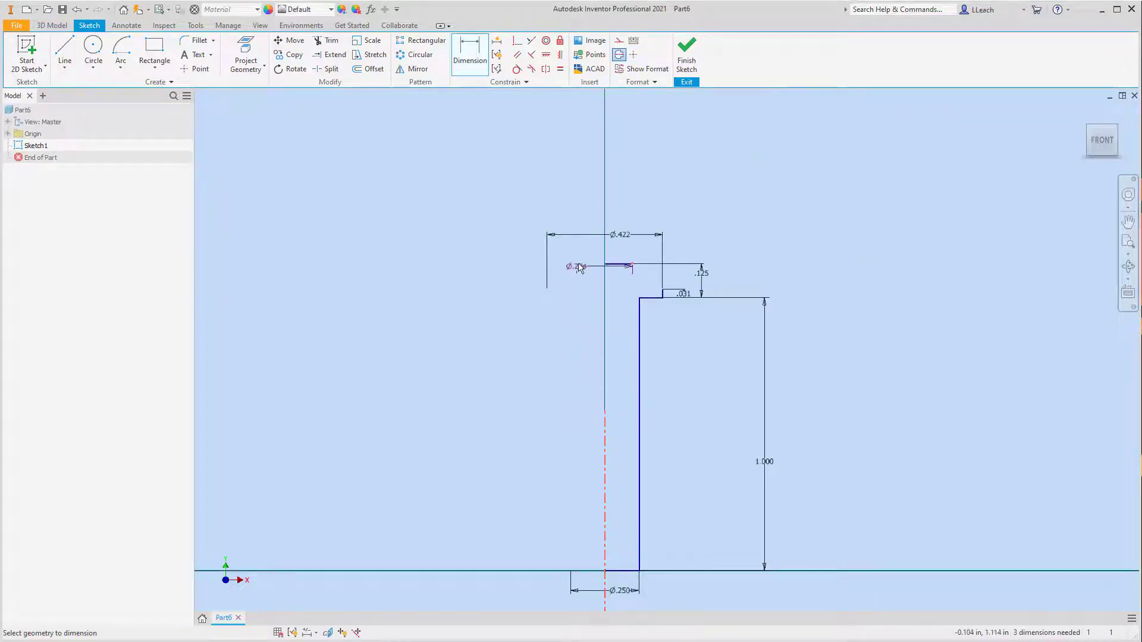
pyautogui.click(604, 254)
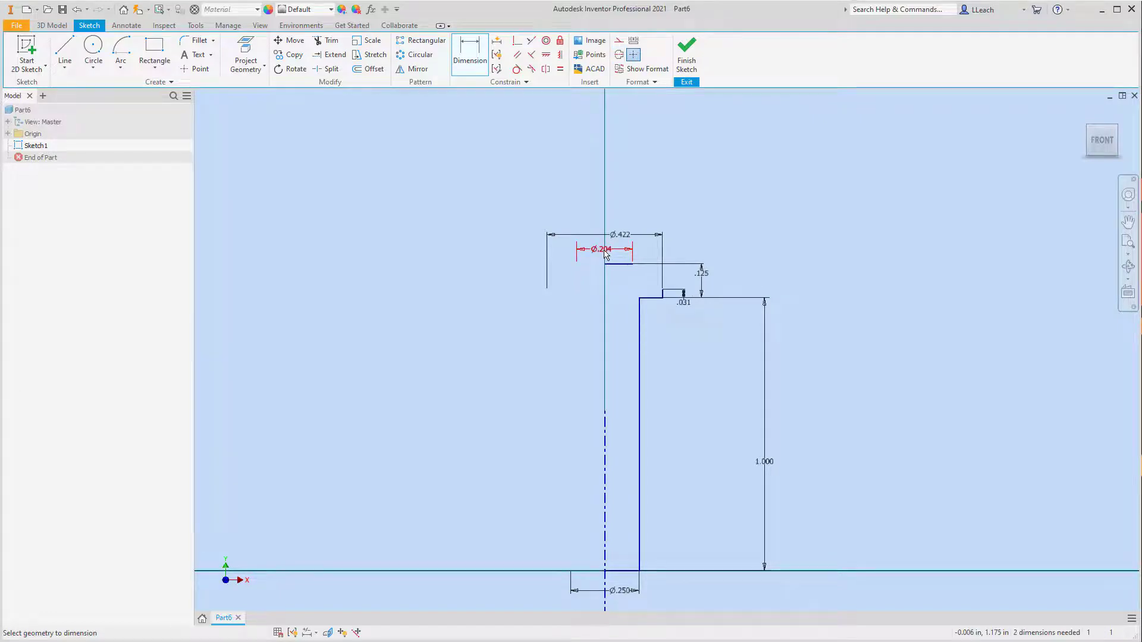
pyautogui.click(611, 256)
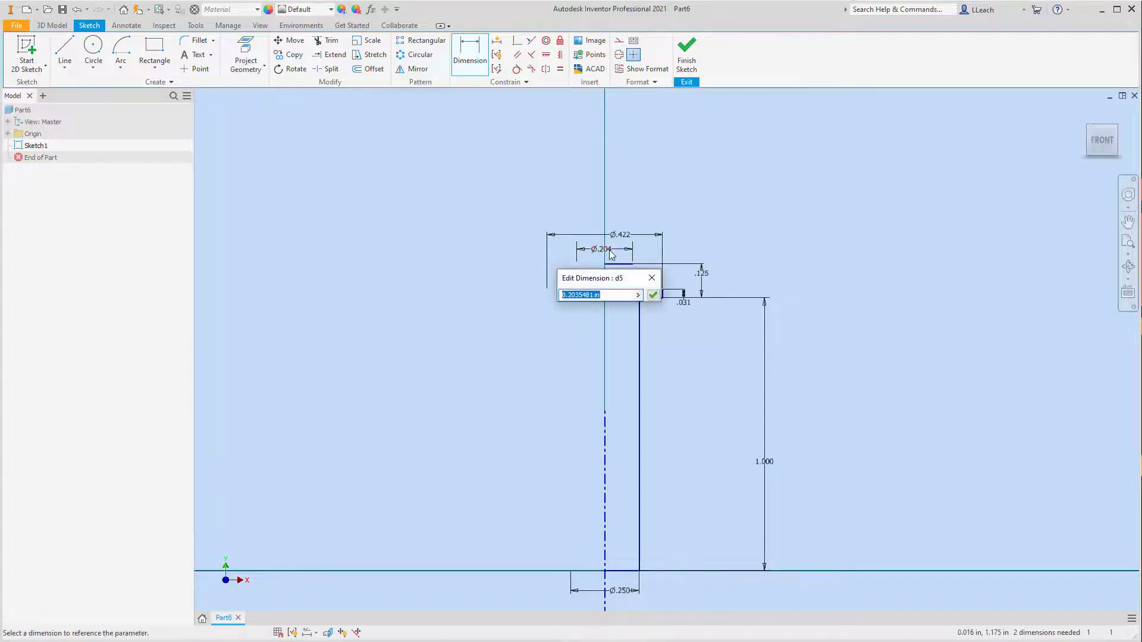
pyautogui.write('.25')
pyautogui.press('Return')
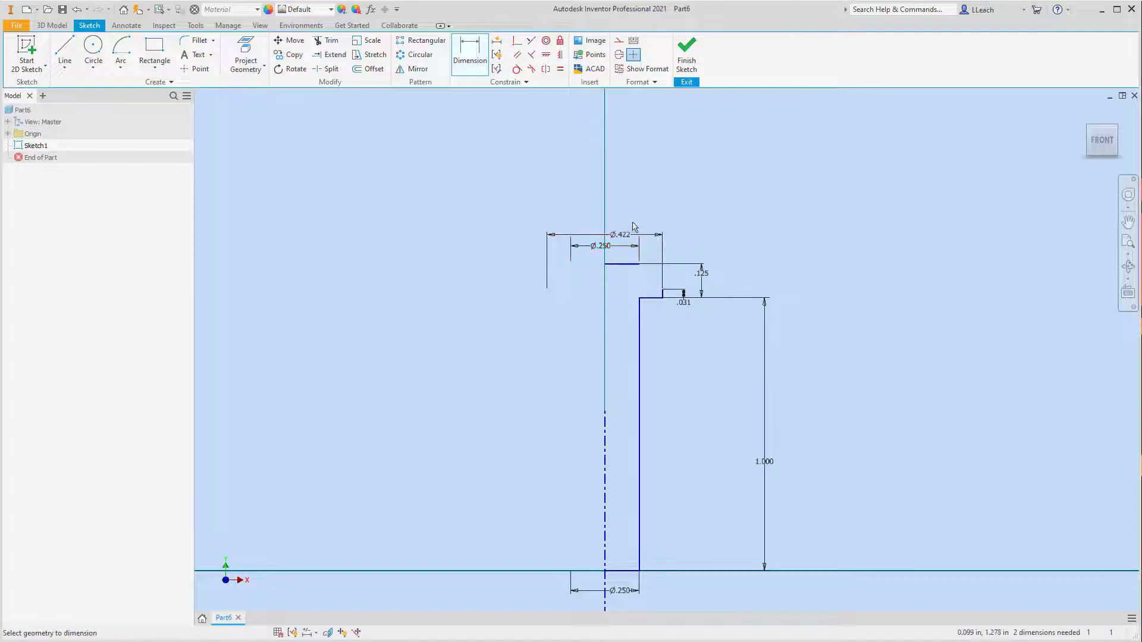
pyautogui.press('Escape')
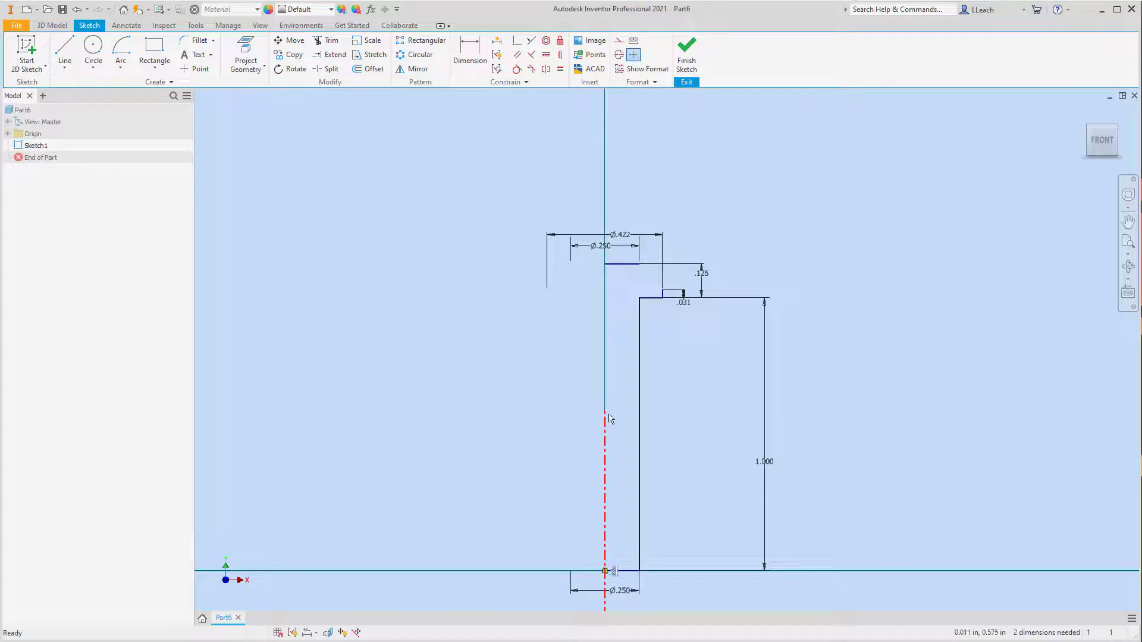
# Step: Extend the centerline's upper end above the whole profile and reposition the upper .250 diameter dimension below the .422 one
pyautogui.moveTo(605, 413); pyautogui.dragTo(621, 173)
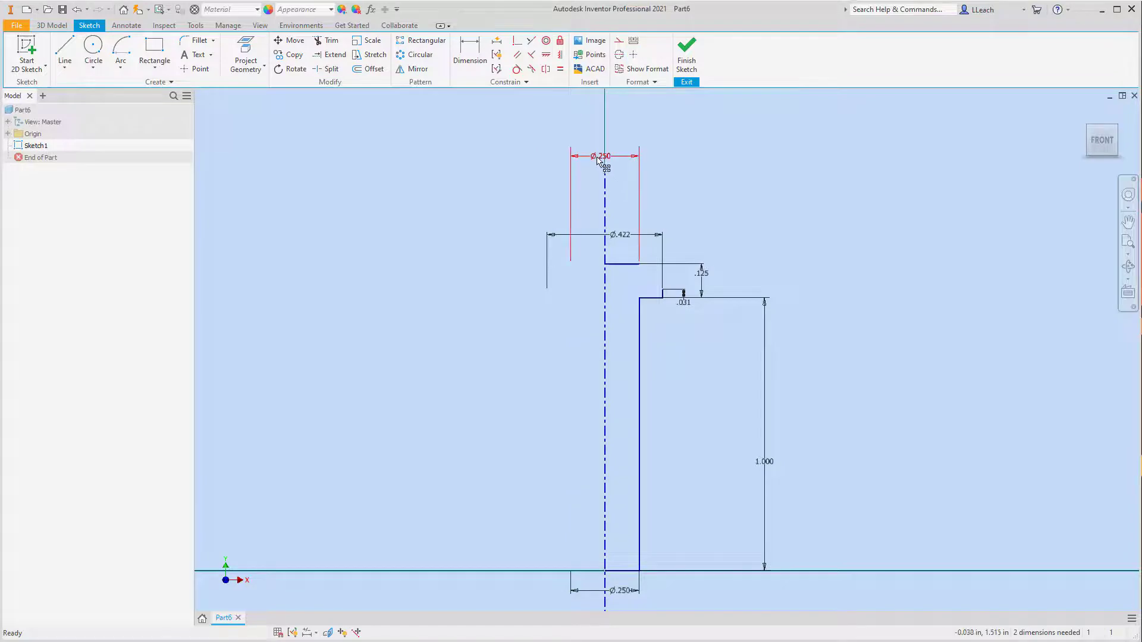
pyautogui.moveTo(598, 160); pyautogui.dragTo(583, 249)
pyautogui.moveTo(589, 253); pyautogui.dragTo(596, 250)
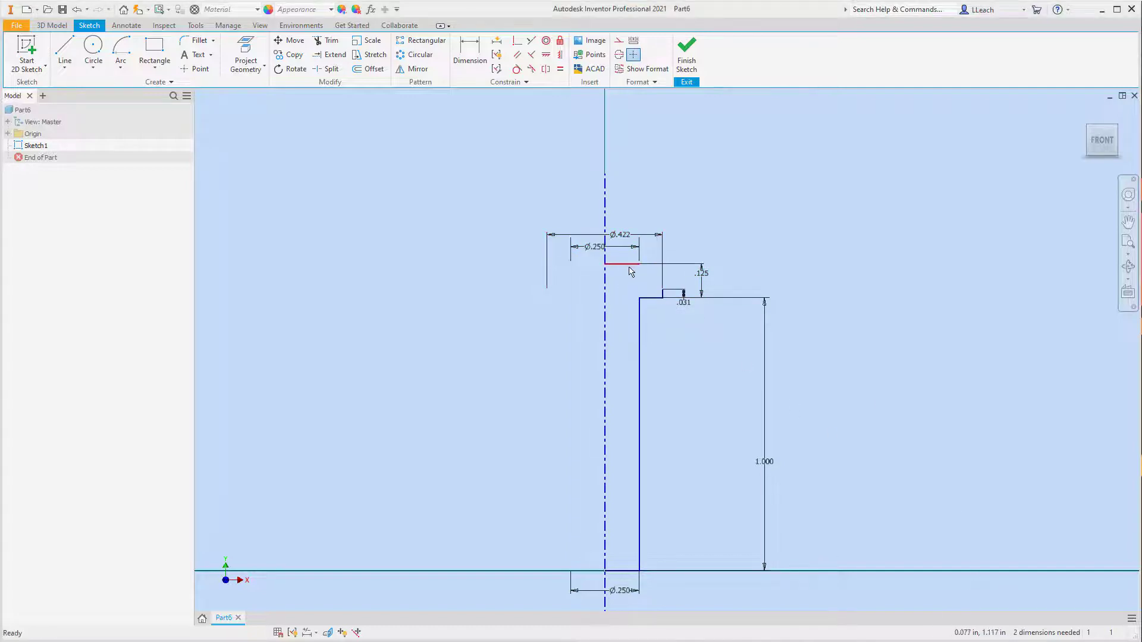
# Step: Draw a three-point arc from the uppermost horizontal line's outer end to the short vertical line's upper end, with radius .236 in
pyautogui.scroll(-3, 631, 271)
pyautogui.scroll(6, 654, 278)
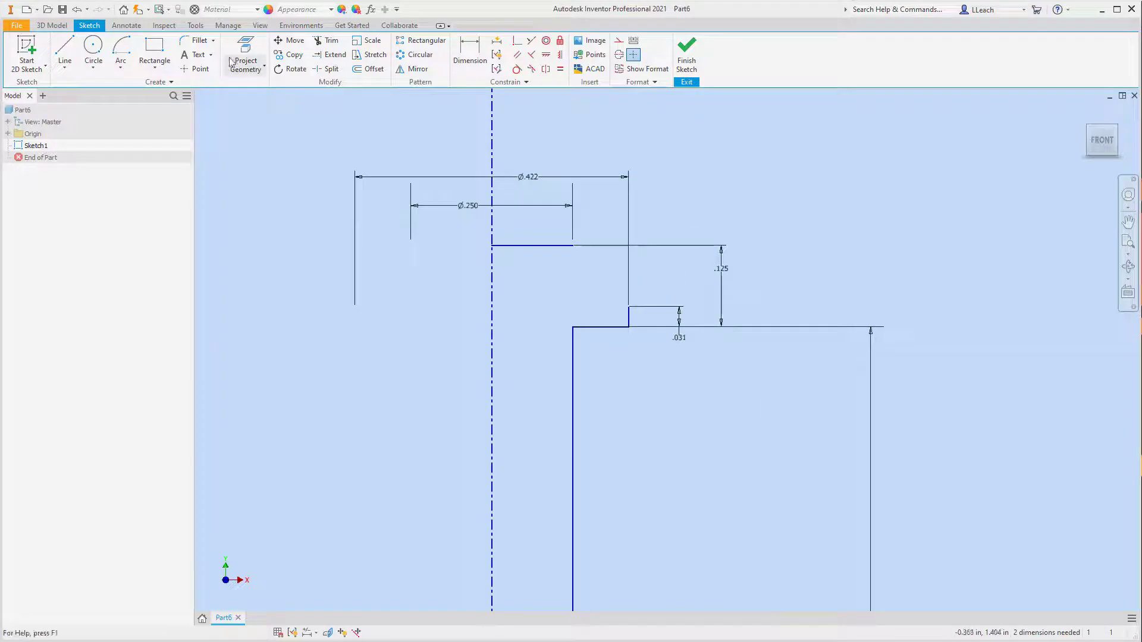
pyautogui.click(121, 67)
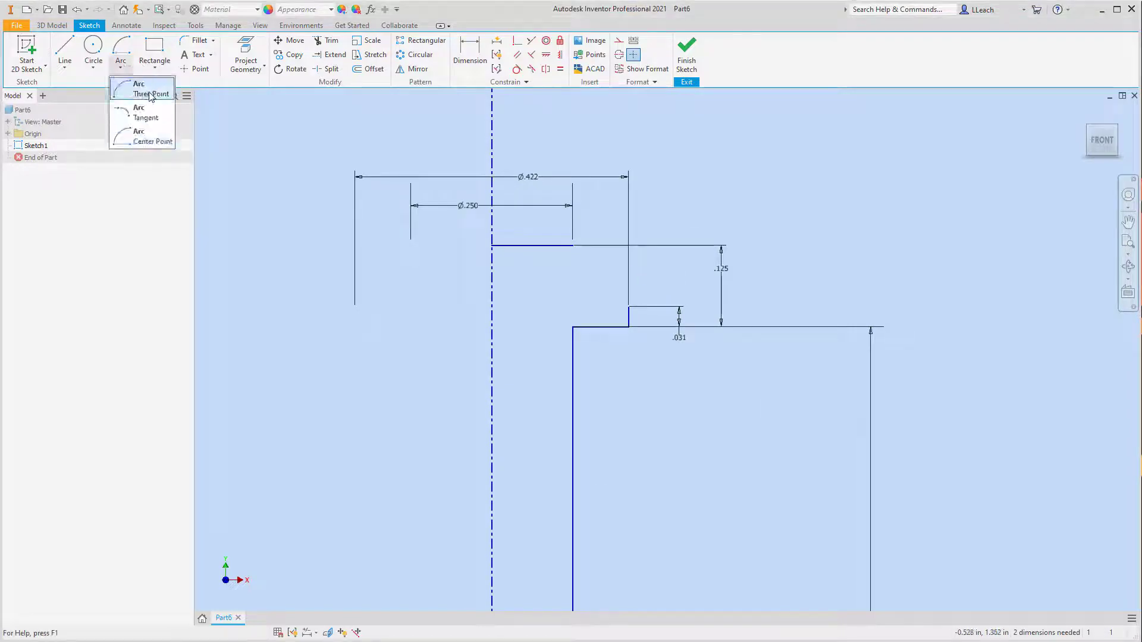
pyautogui.click(150, 95)
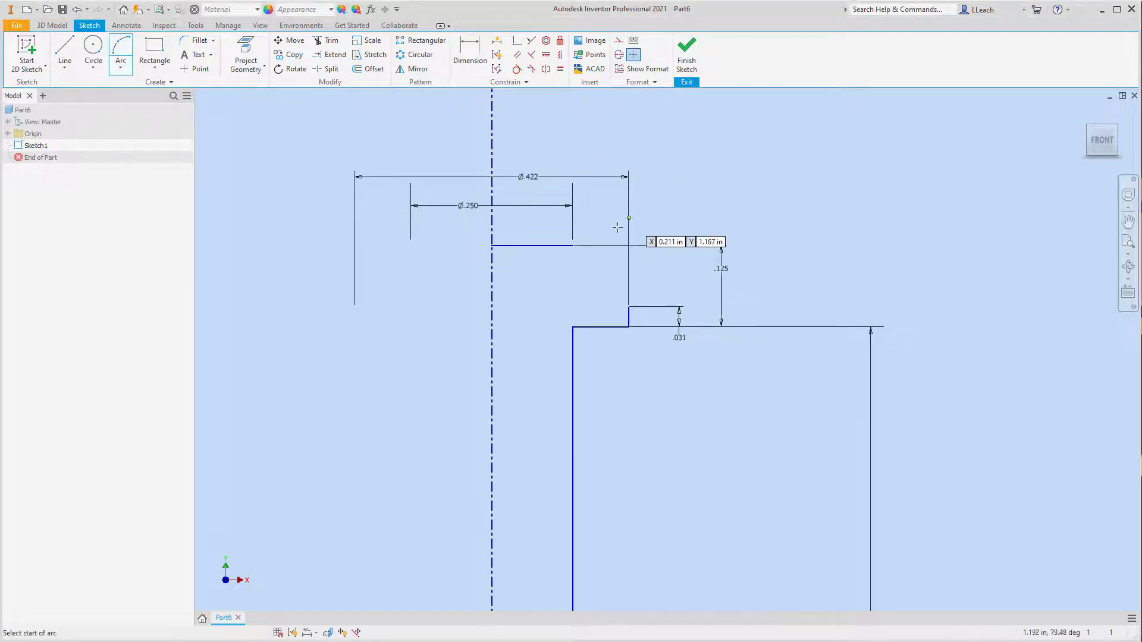
pyautogui.click(572, 245)
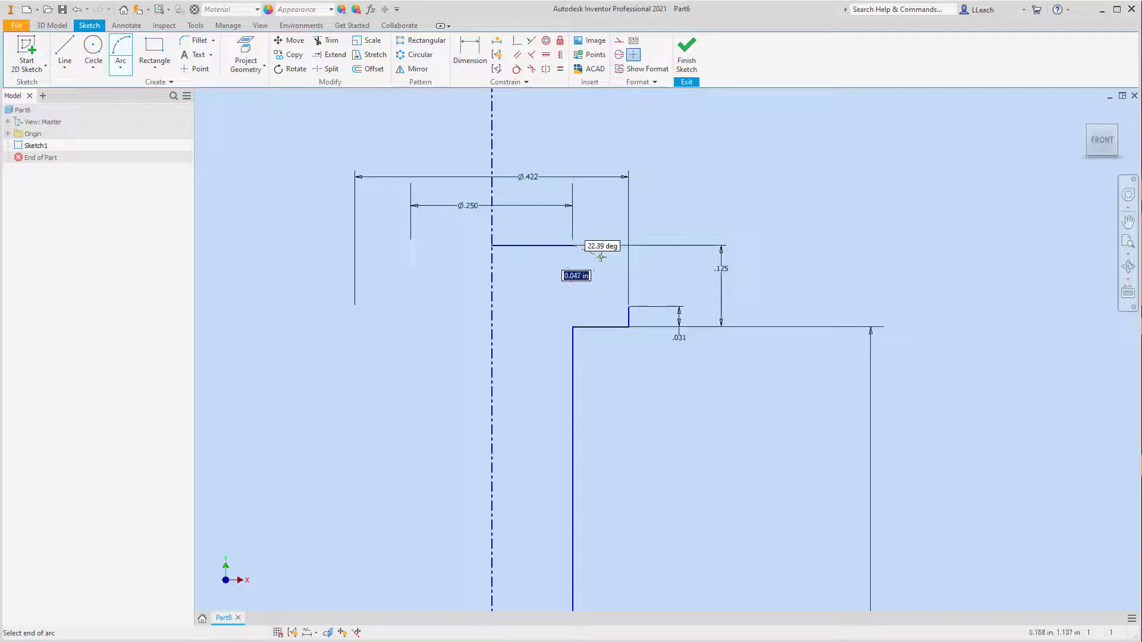
pyautogui.click(628, 307)
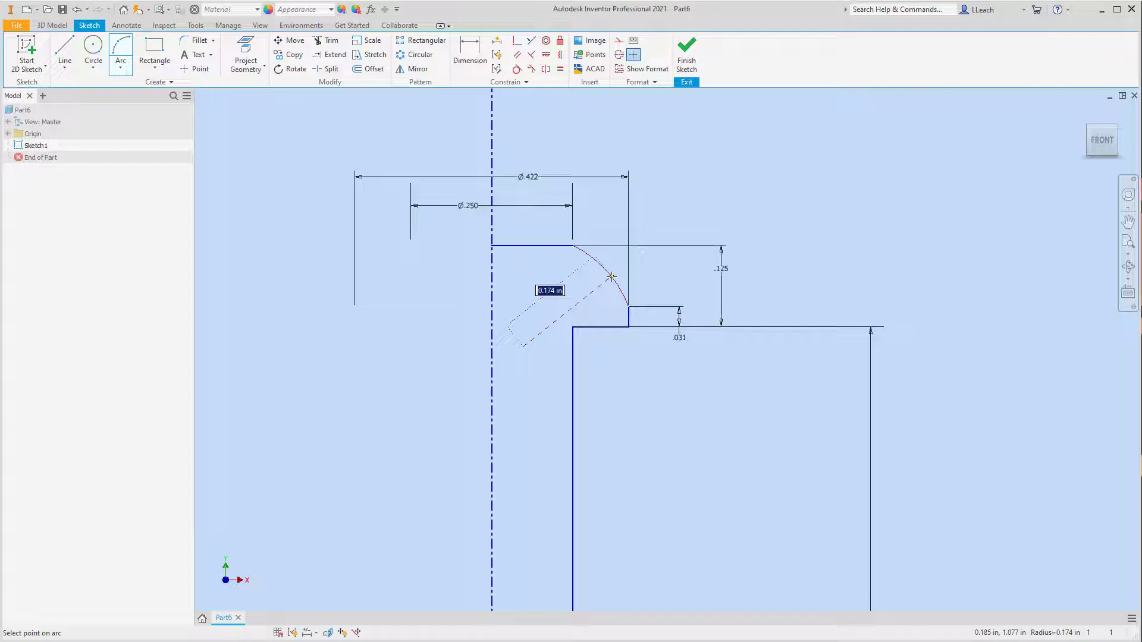
pyautogui.write('.236')
pyautogui.press('Return')
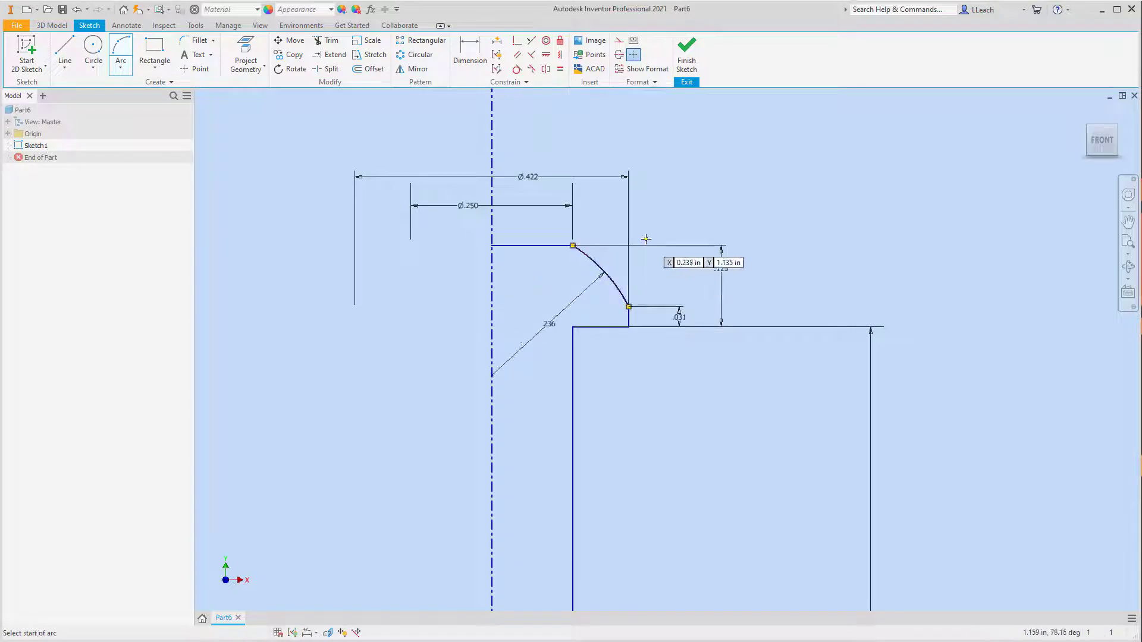
pyautogui.press('Escape')
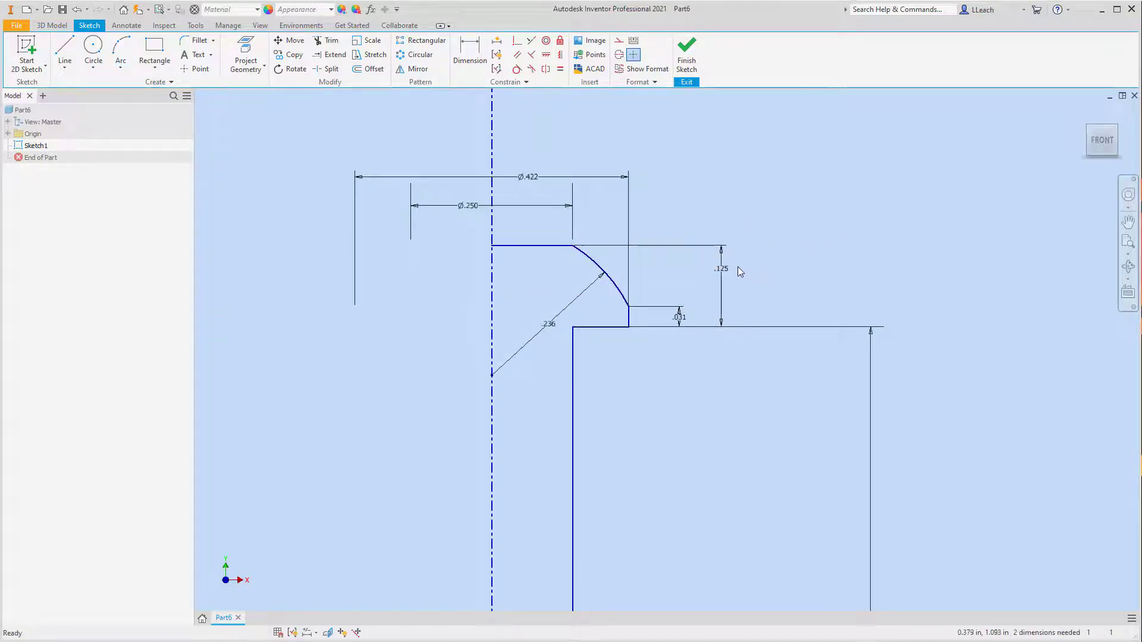
# Step: Close the profile with a vertical line along the centerline from the uppermost line's inner end to the bottom line's inner end, and finish the sketch
pyautogui.scroll(2, 738, 266)
pyautogui.moveTo(733, 267); pyautogui.dragTo(700, 256, button='middle')
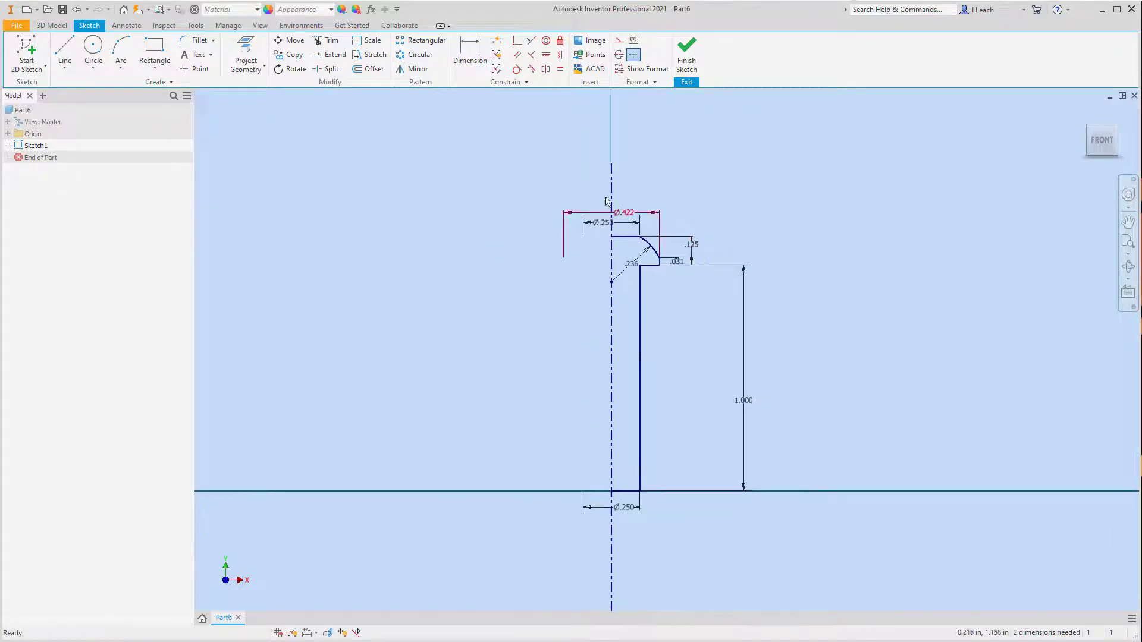
pyautogui.click(65, 51)
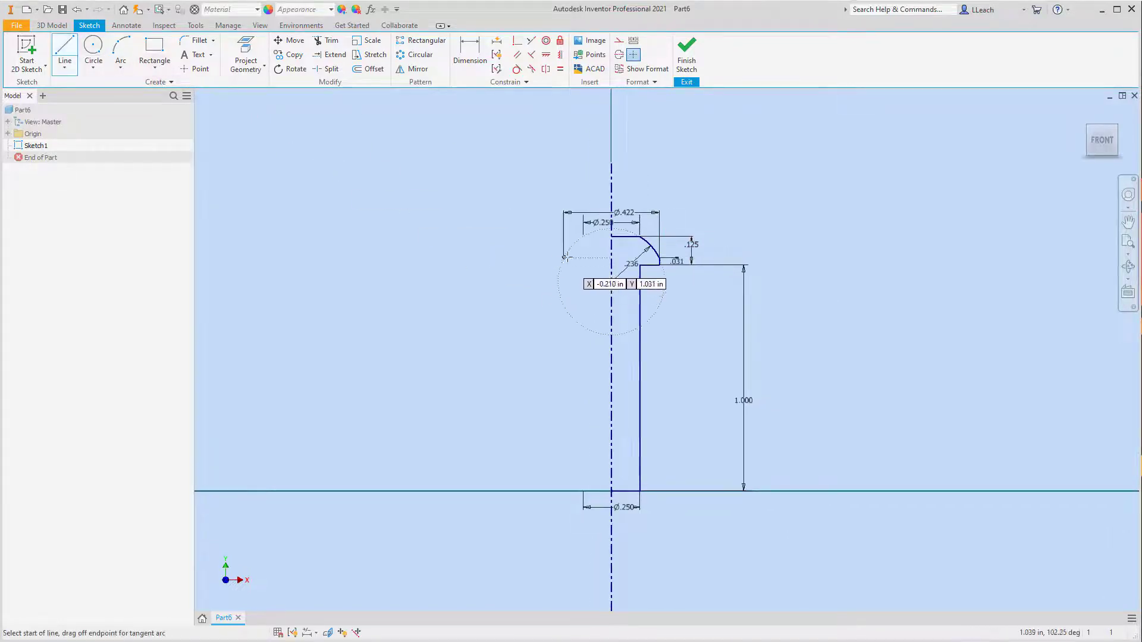
pyautogui.click(611, 236)
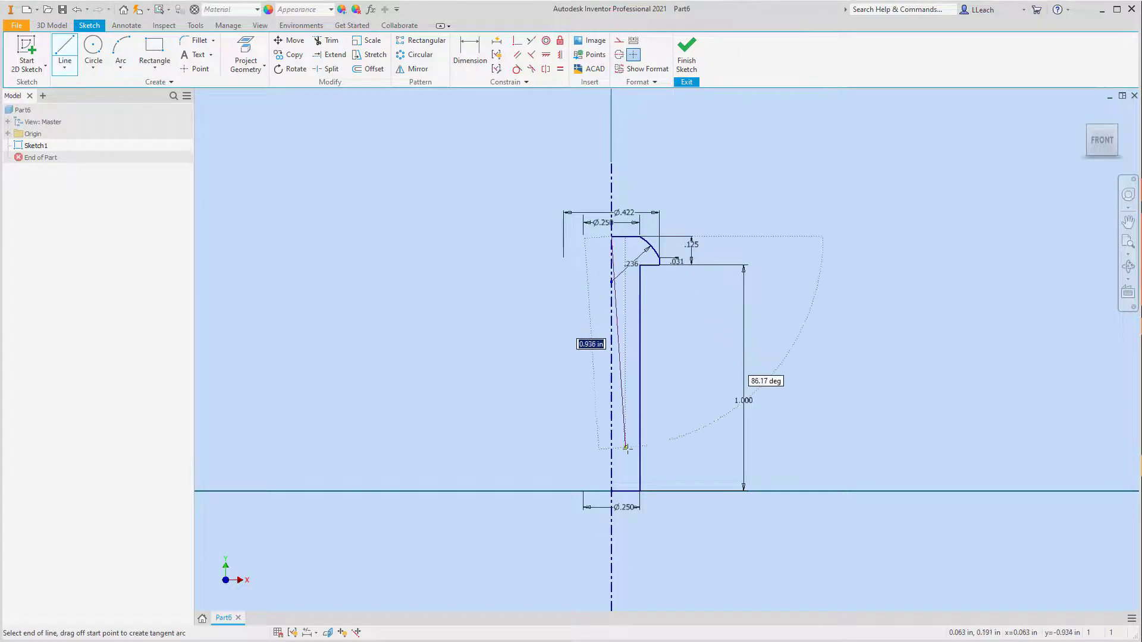
pyautogui.doubleClick(611, 491)
pyautogui.press('Escape')
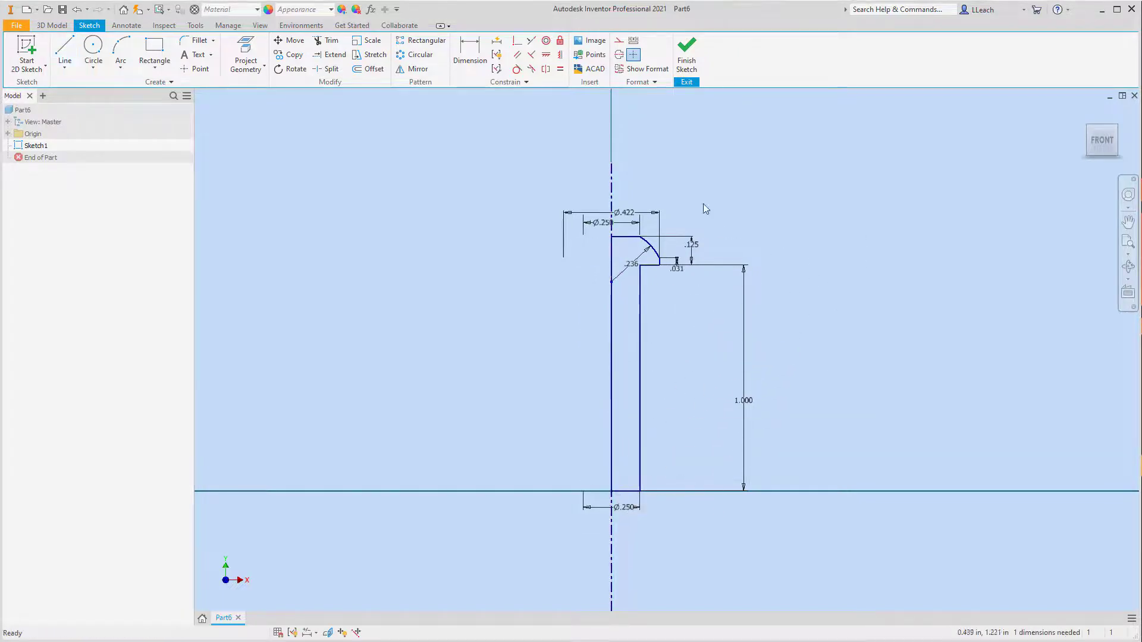
pyautogui.click(691, 68)
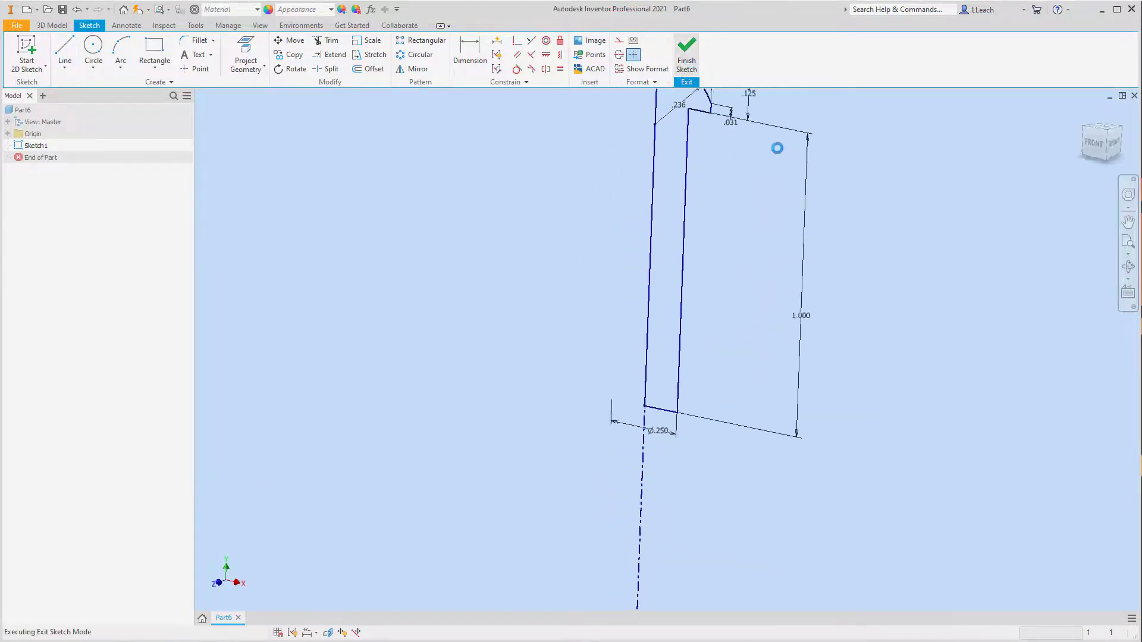
# Step: Revolve the closed half-profile a full 360 degrees around the centerline
pyautogui.moveTo(581, 319); pyautogui.dragTo(519, 432, button='middle')
pyautogui.scroll(-3, 522, 428)
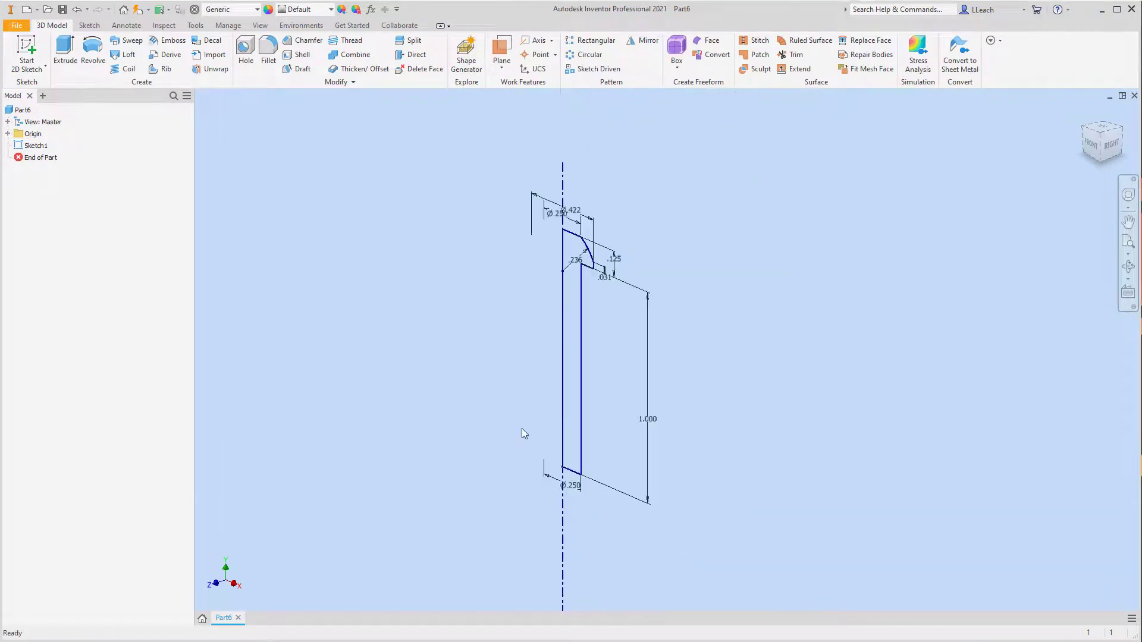
pyautogui.click(94, 51)
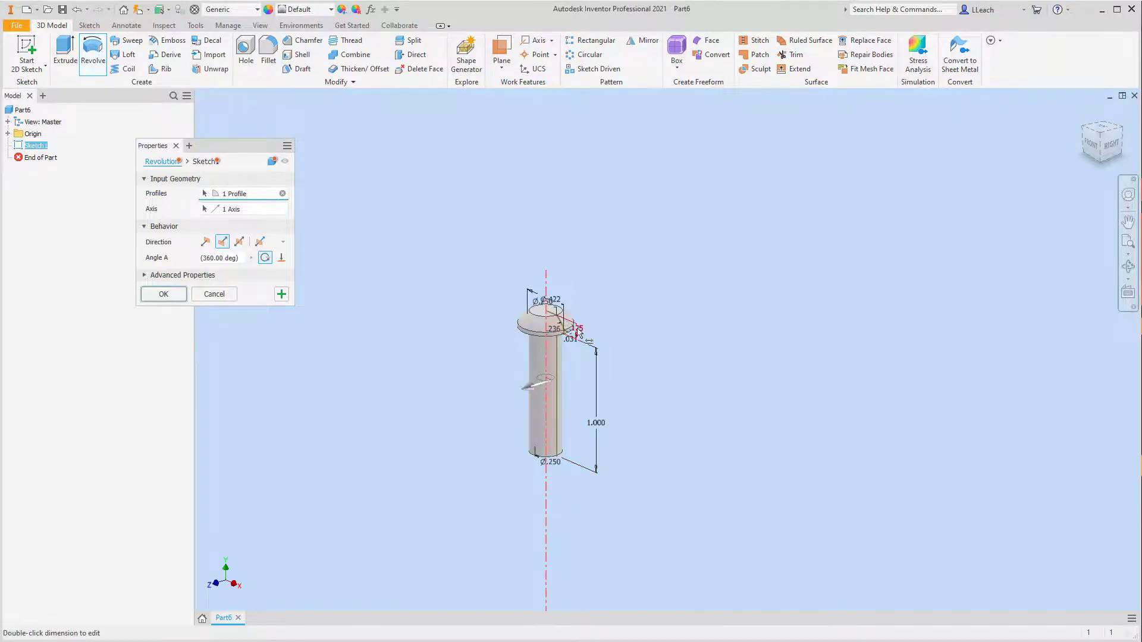
pyautogui.moveTo(627, 328); pyautogui.dragTo(631, 336, button='middle')
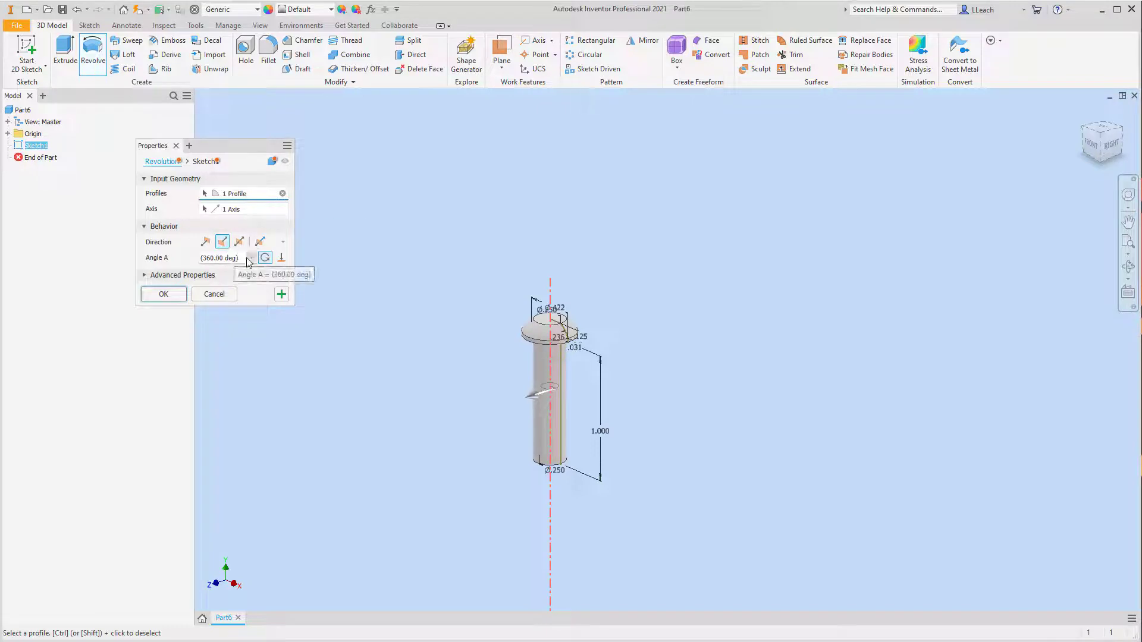
pyautogui.click(164, 294)
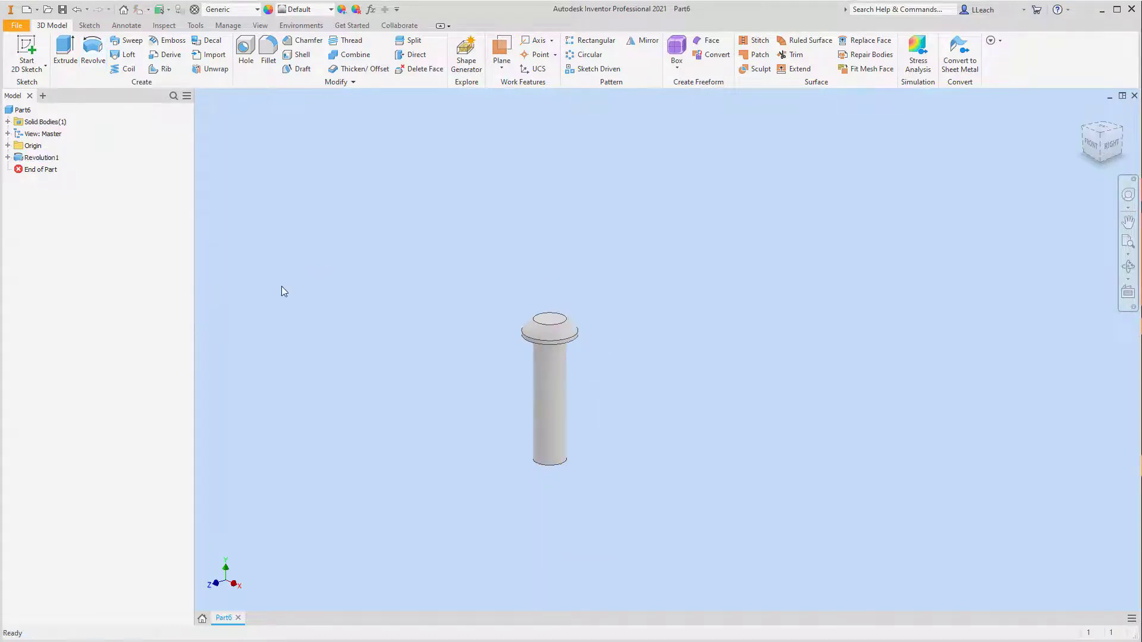
# Step: Start a new 2D sketch on the flat circular face on top of the head
pyautogui.moveTo(615, 351); pyautogui.dragTo(585, 293, button='middle')
pyautogui.scroll(4, 559, 360)
pyautogui.scroll(-5, 559, 360)
pyautogui.scroll(-3, 559, 360)
pyautogui.scroll(1, 586, 293)
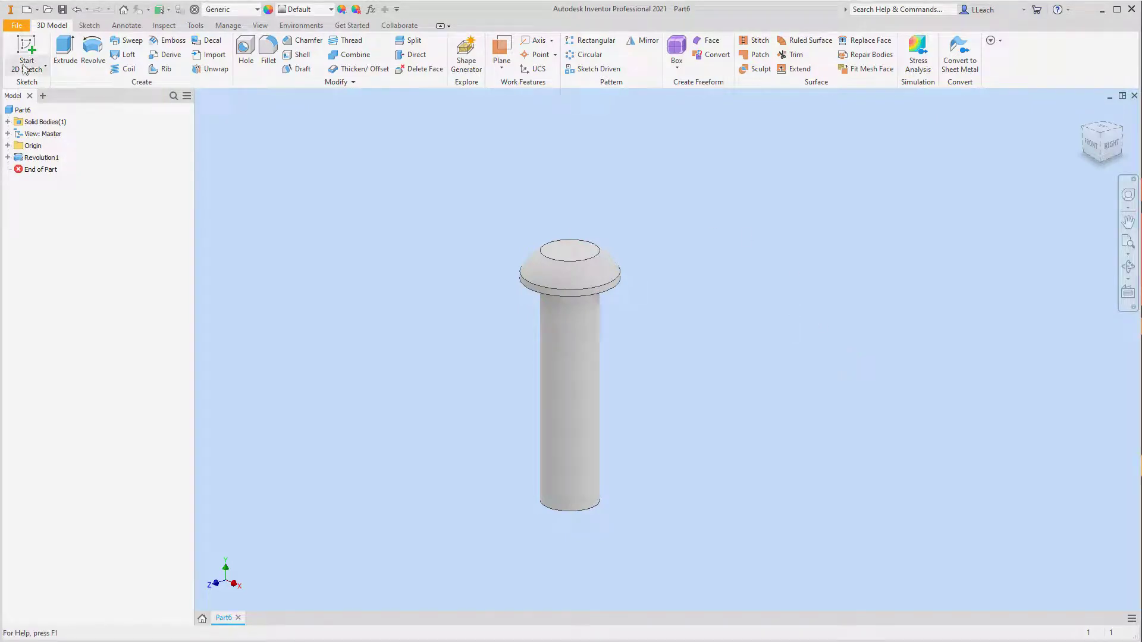
pyautogui.press('s')
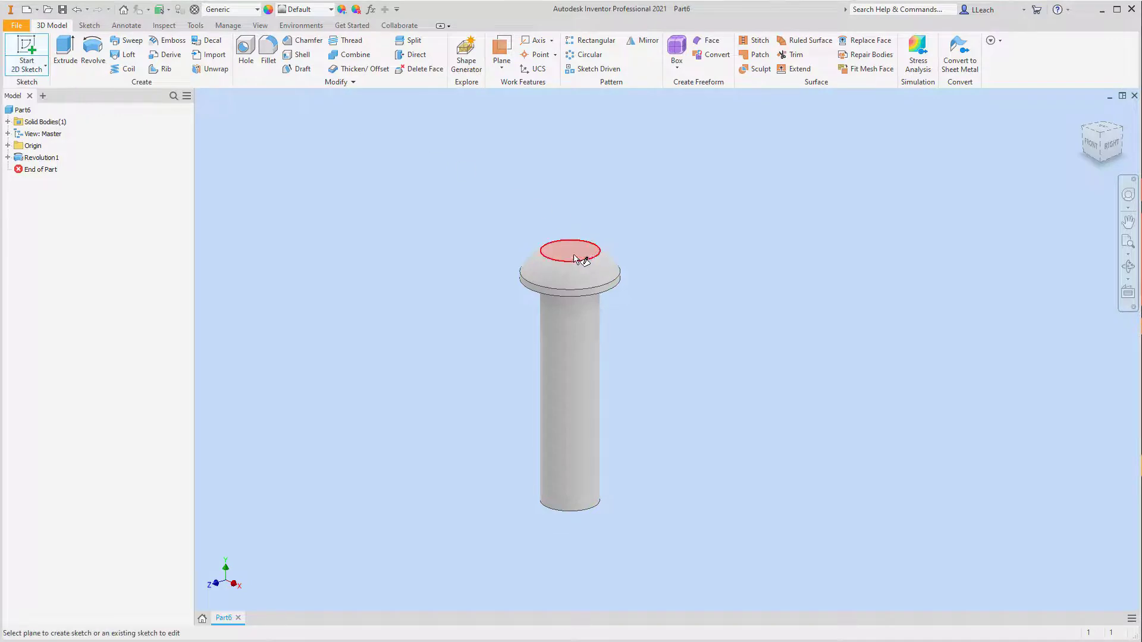
pyautogui.click(574, 252)
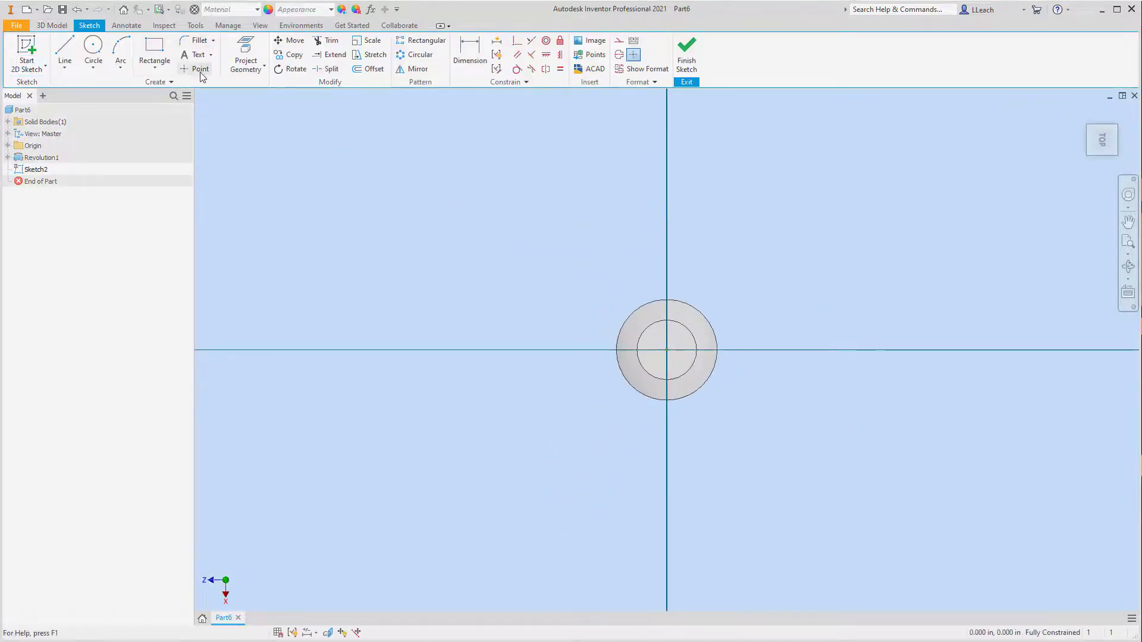
# Step: Sketch a slightly tilted six-sided polygon centered on the head's top face, about 0.137 in across flats
pyautogui.click(160, 72)
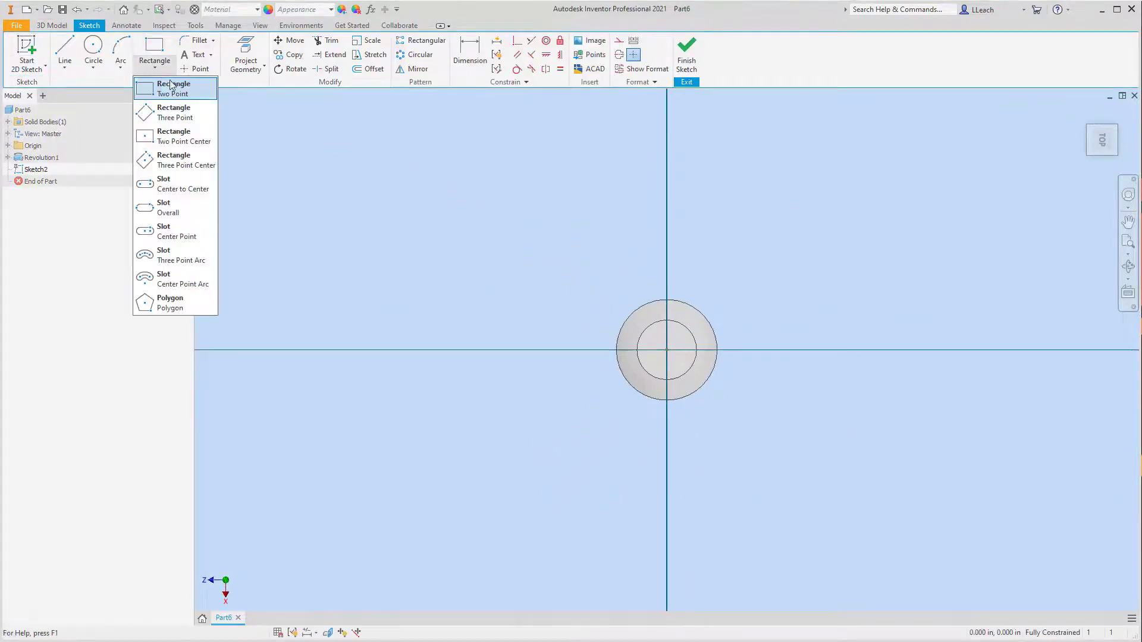
pyautogui.click(179, 306)
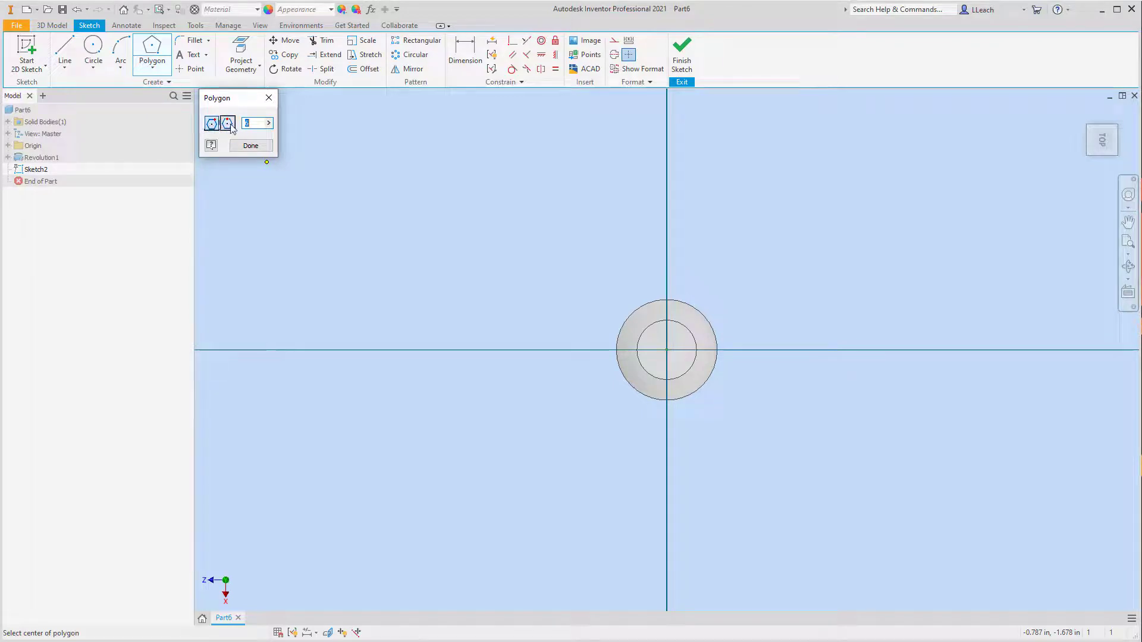
pyautogui.click(666, 350)
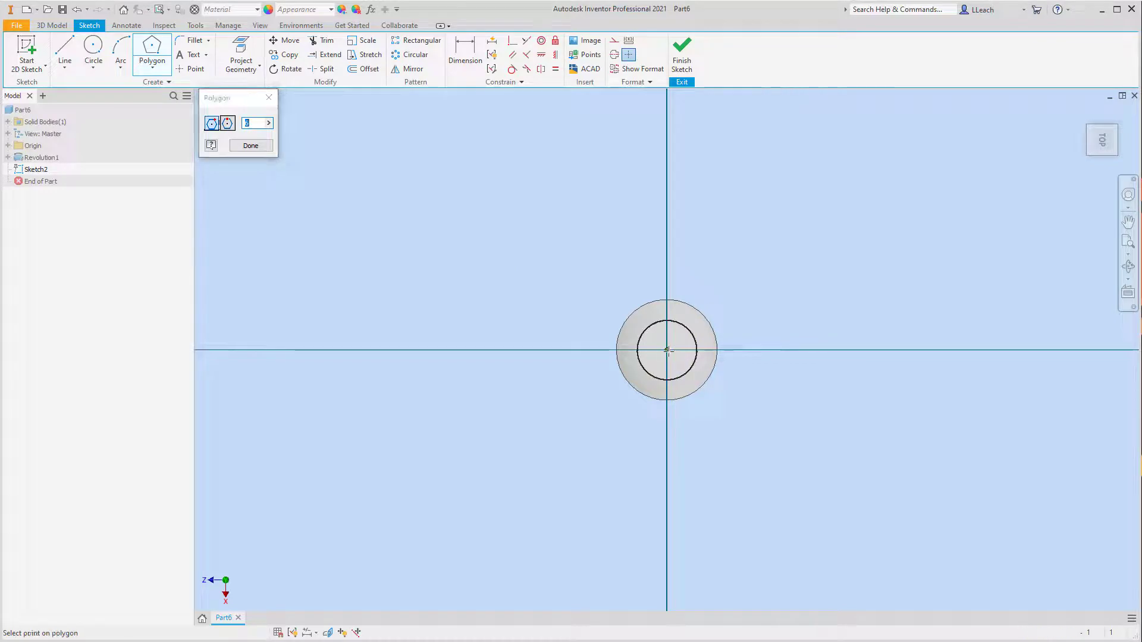
pyautogui.scroll(-3, 674, 365)
pyautogui.scroll(7, 675, 365)
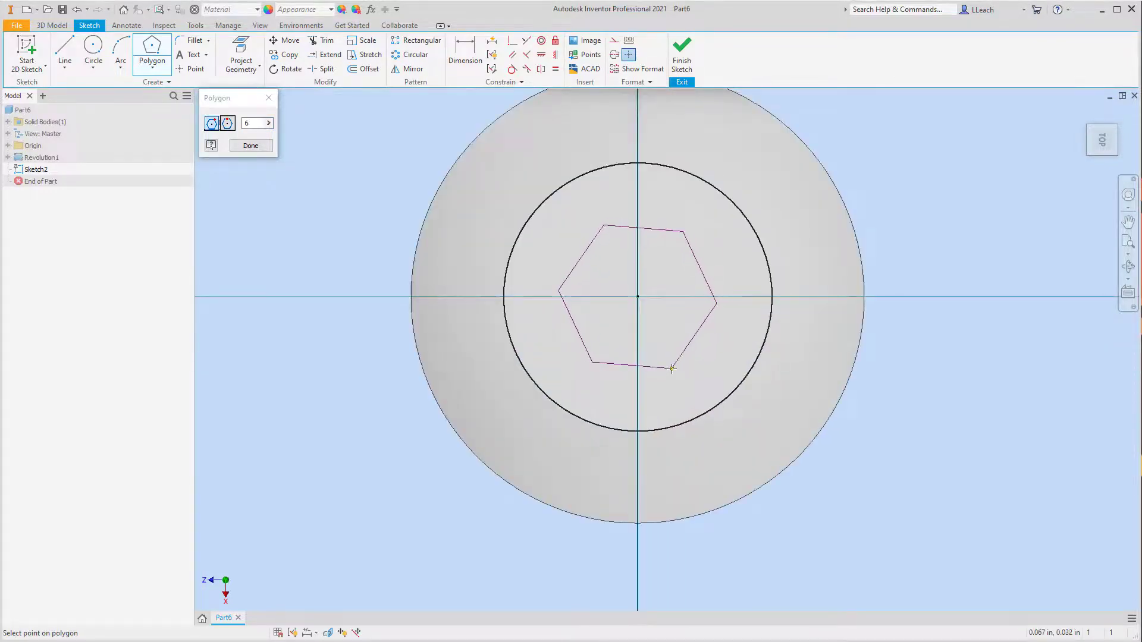
pyautogui.click(666, 377)
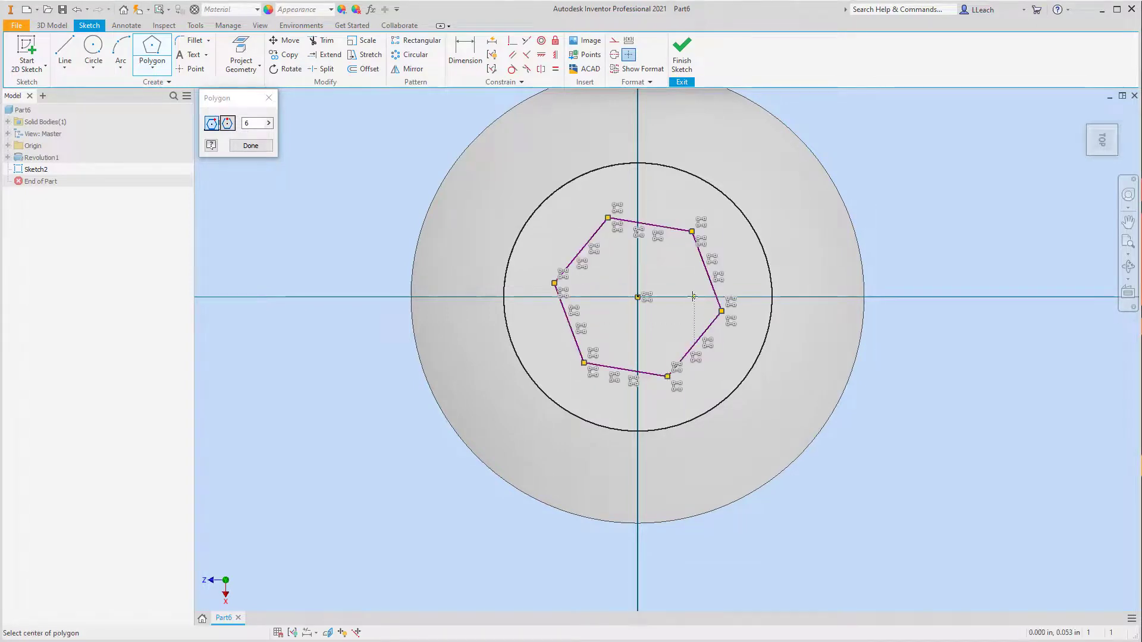
pyautogui.click(250, 145)
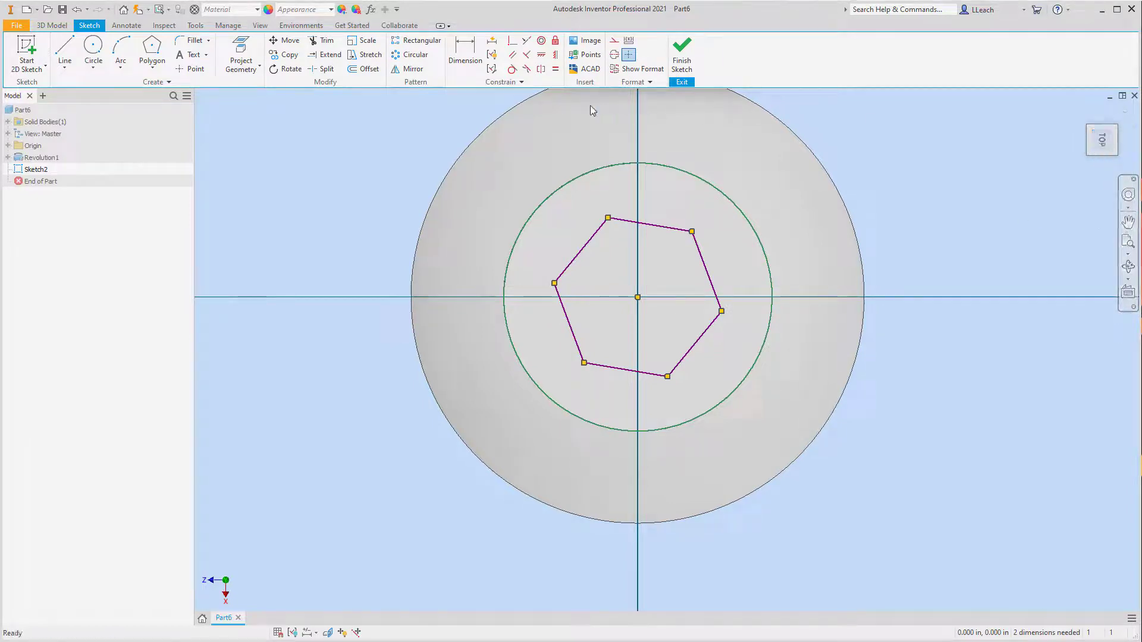
# Step: Straighten the hexagon by applying a vertical constraint to its lower edge
pyautogui.click(554, 56)
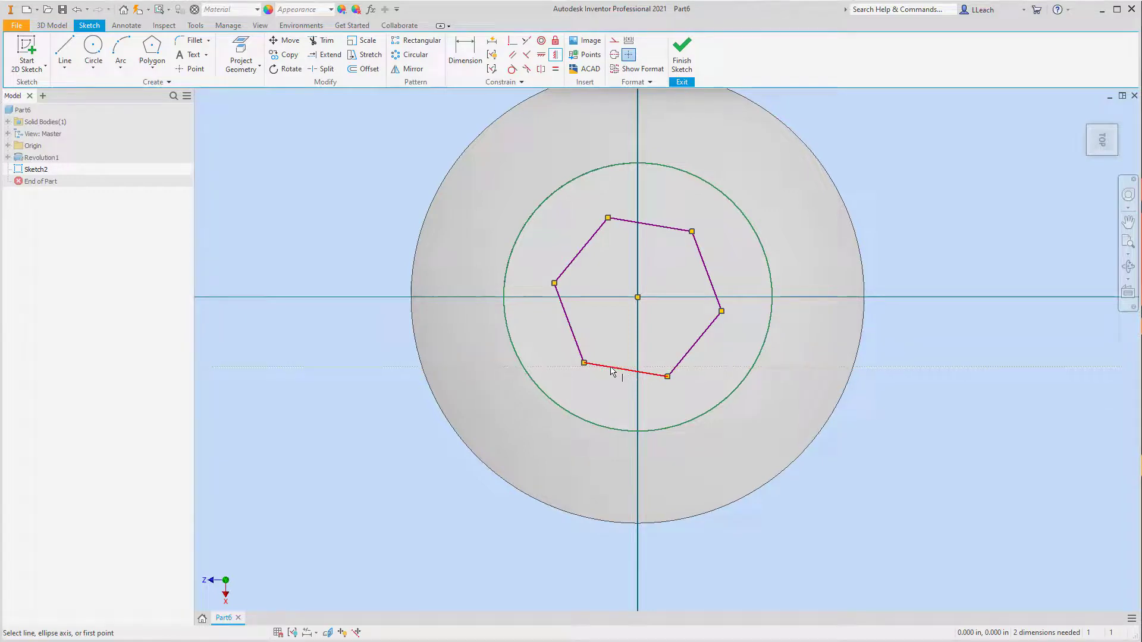
pyautogui.scroll(5, 611, 372)
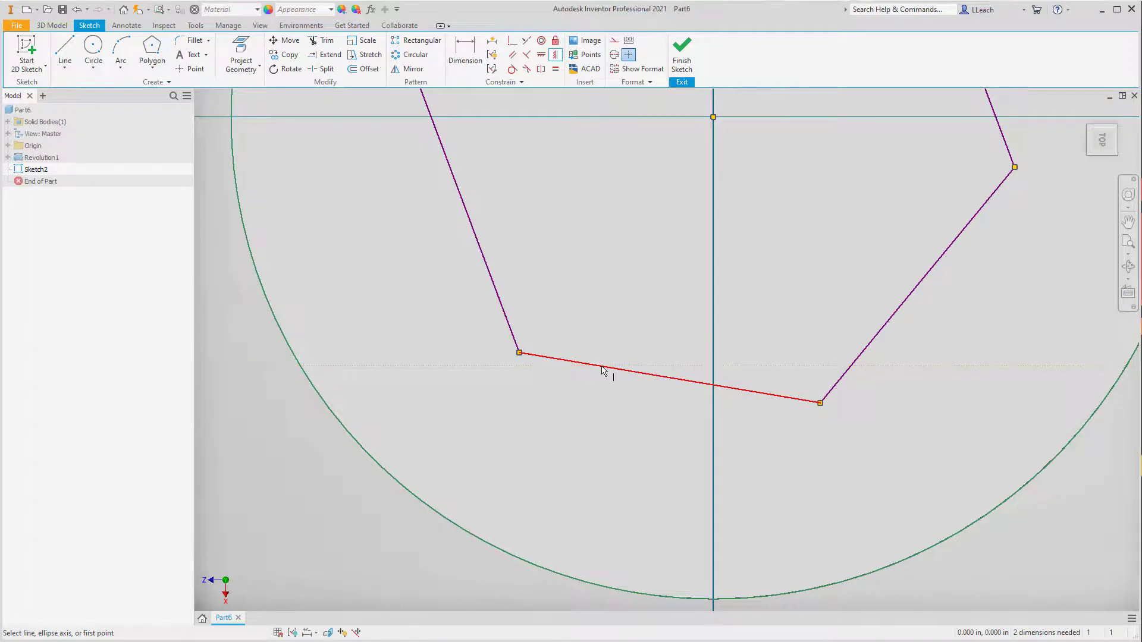
pyautogui.click(602, 370)
pyautogui.scroll(-8, 666, 392)
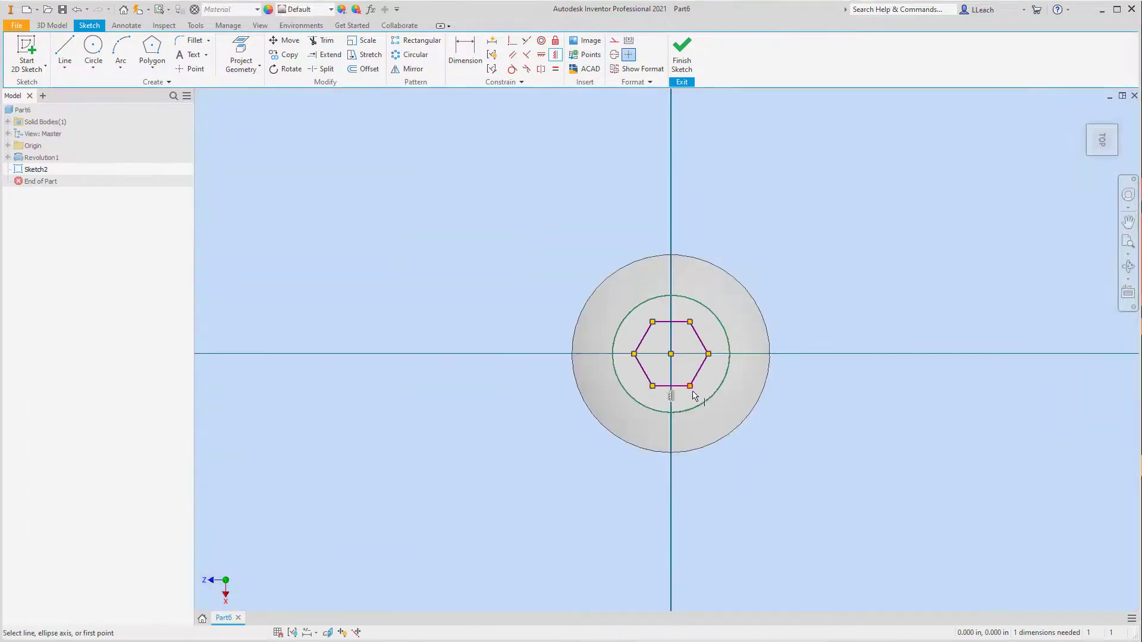
# Step: Dimension the distance between the hexagon's upper and lower edges as 5/32 in and finish the sketch
pyautogui.scroll(3, 686, 348)
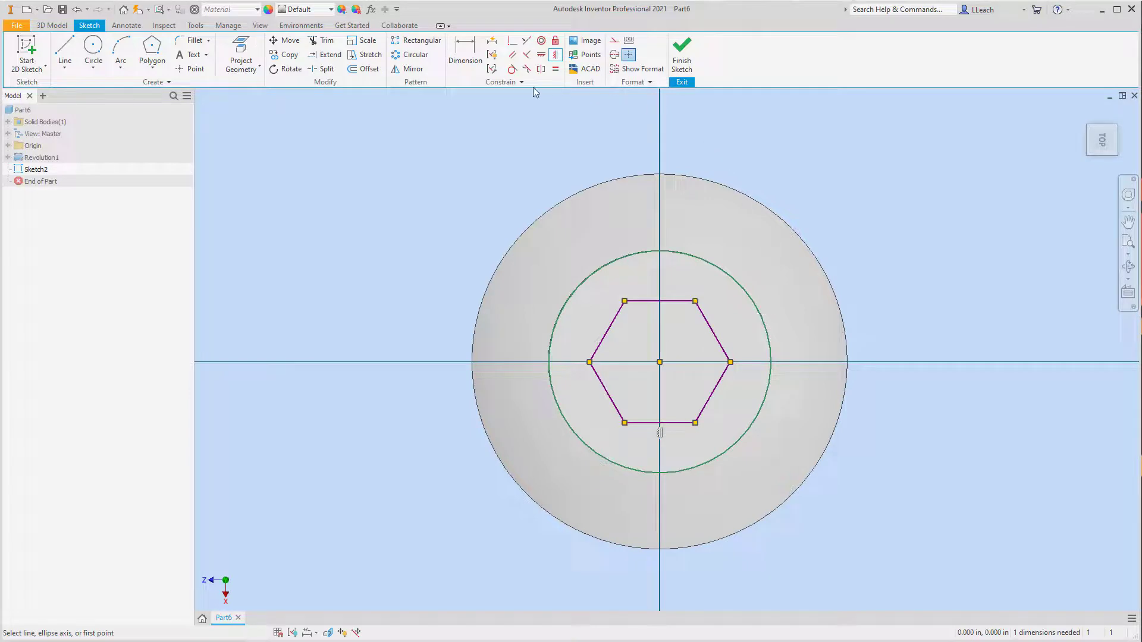
pyautogui.click(465, 51)
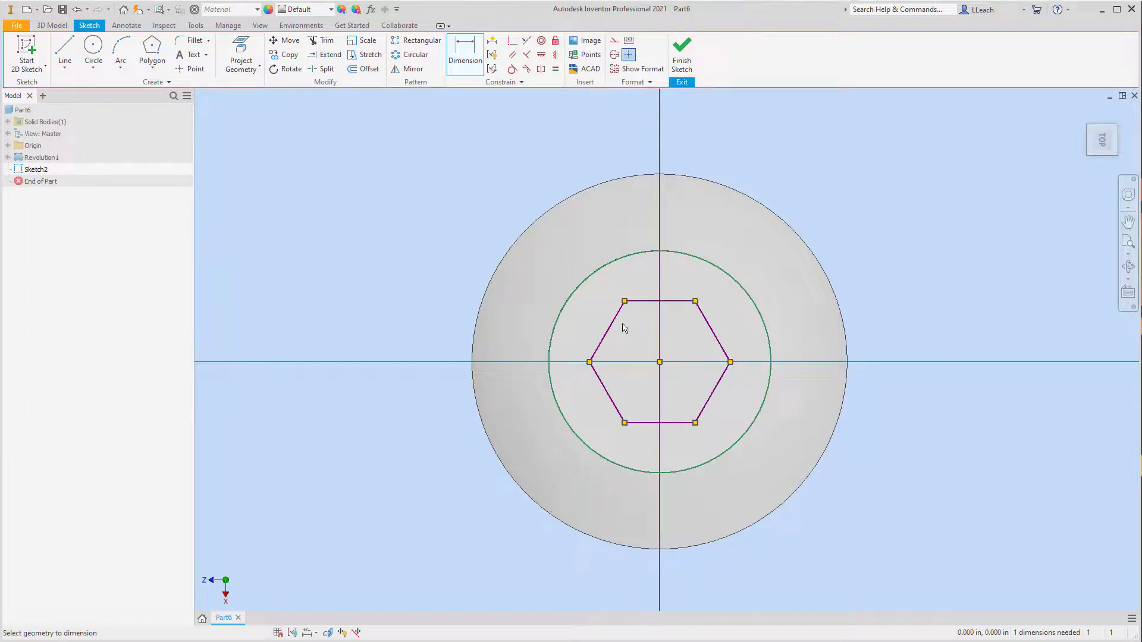
pyautogui.click(648, 302)
pyautogui.click(655, 424)
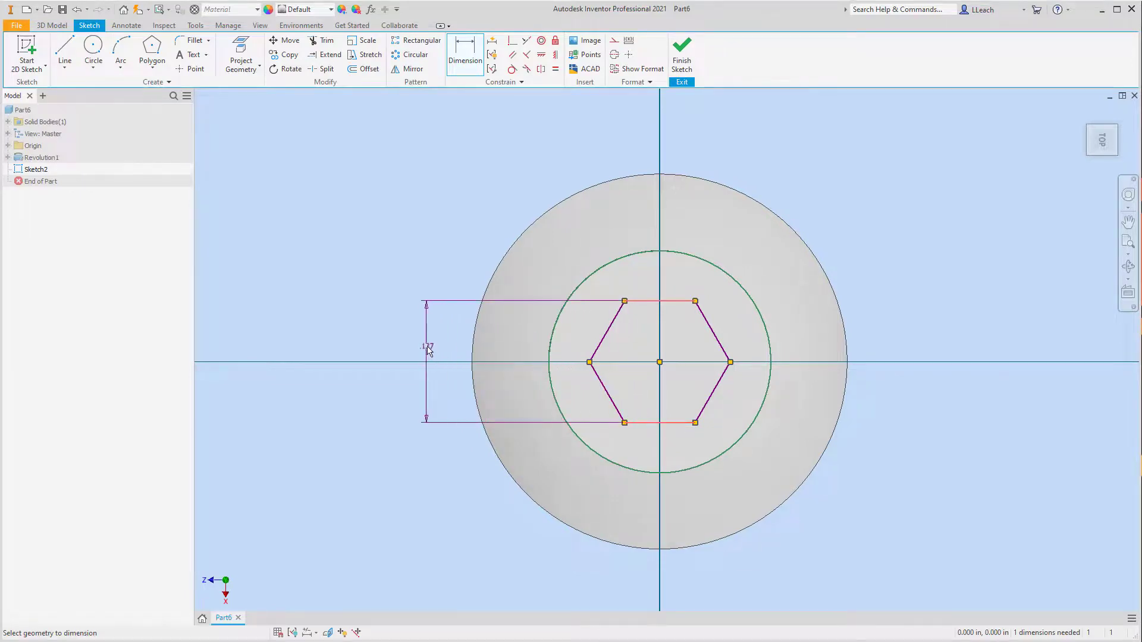
pyautogui.click(430, 349)
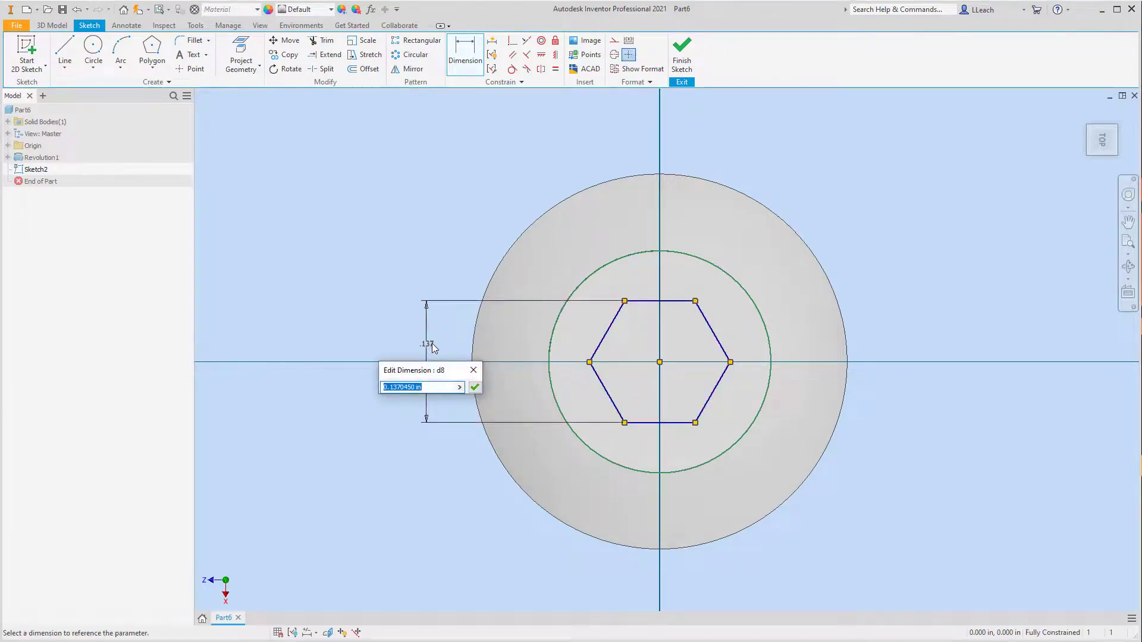
pyautogui.write('5')
pyautogui.write('/32')
pyautogui.click(475, 387)
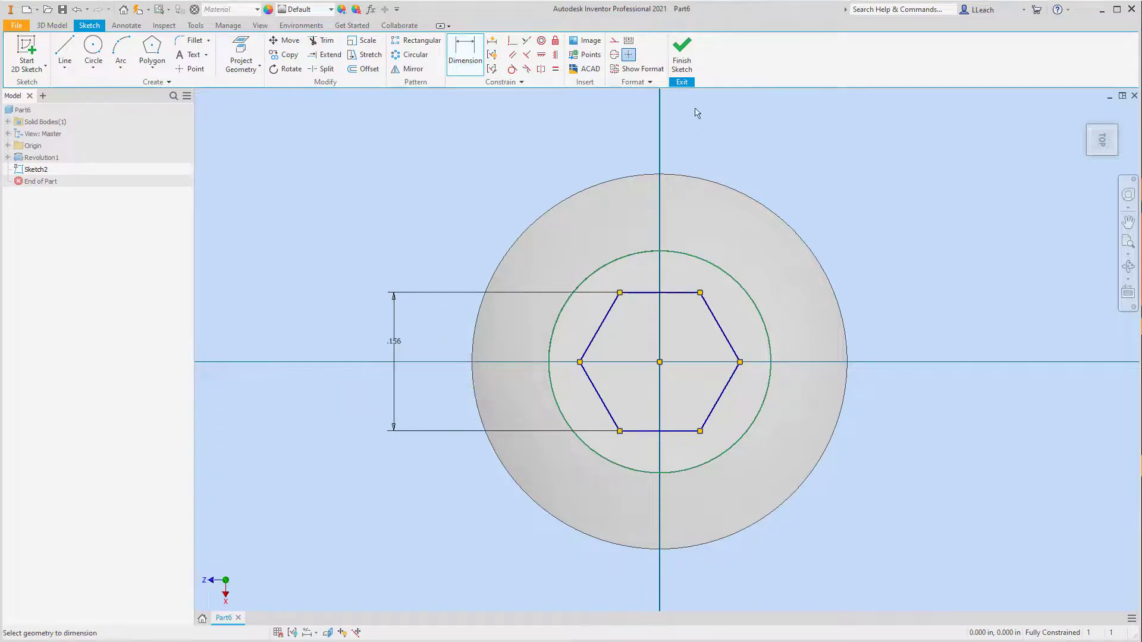
pyautogui.click(681, 56)
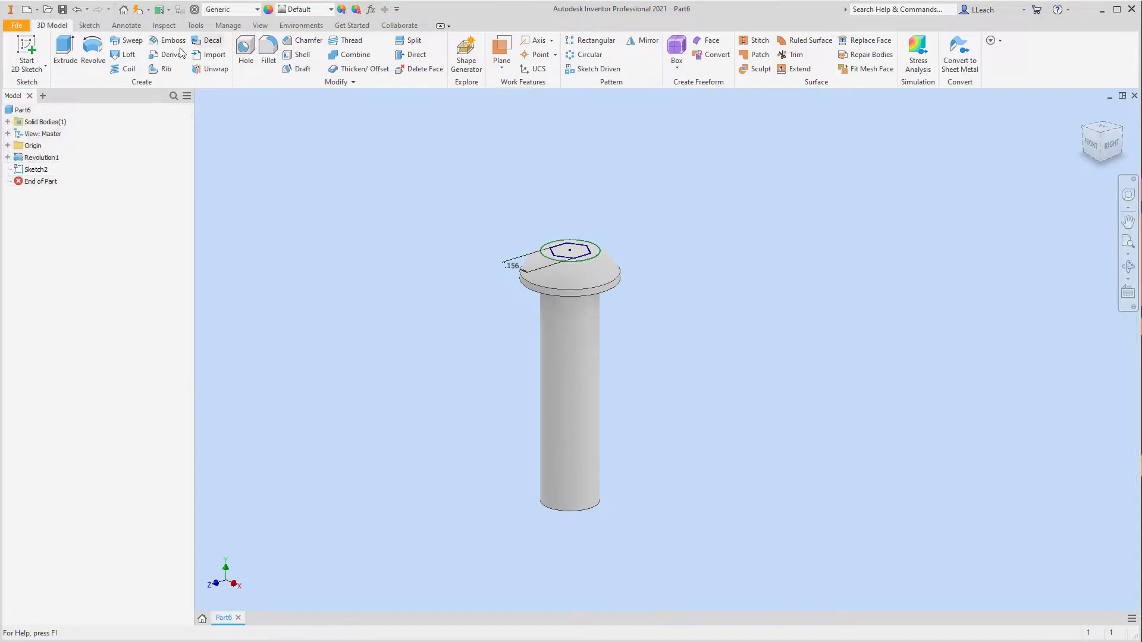
# Step: Extrude the hexagon as a cut .111 in deep into the head to form the socket
pyautogui.click(66, 52)
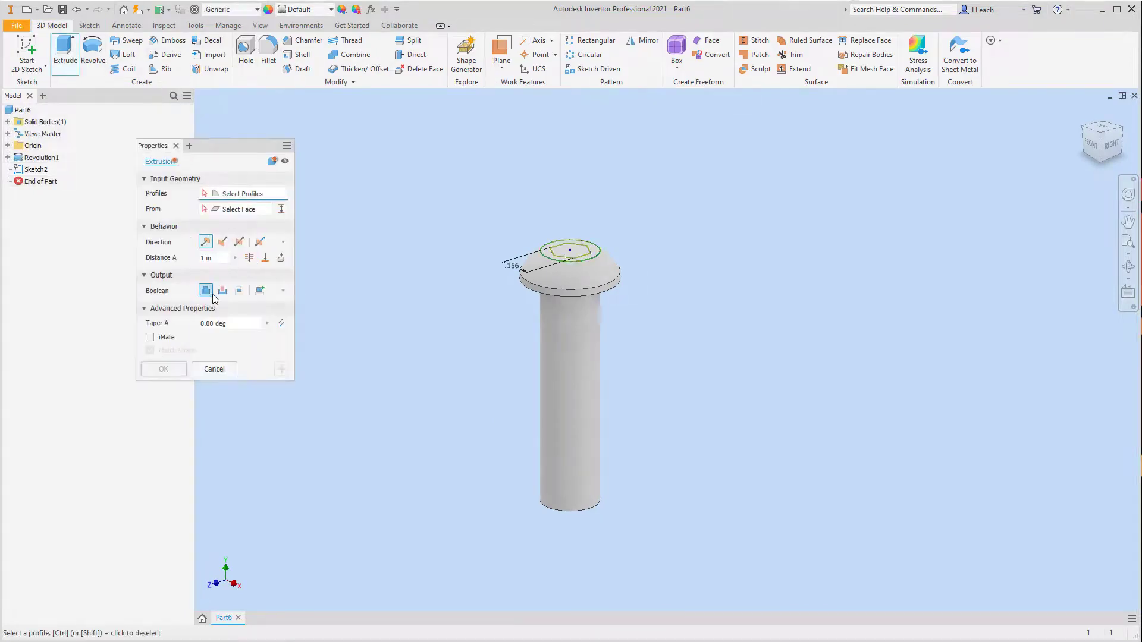
pyautogui.click(222, 290)
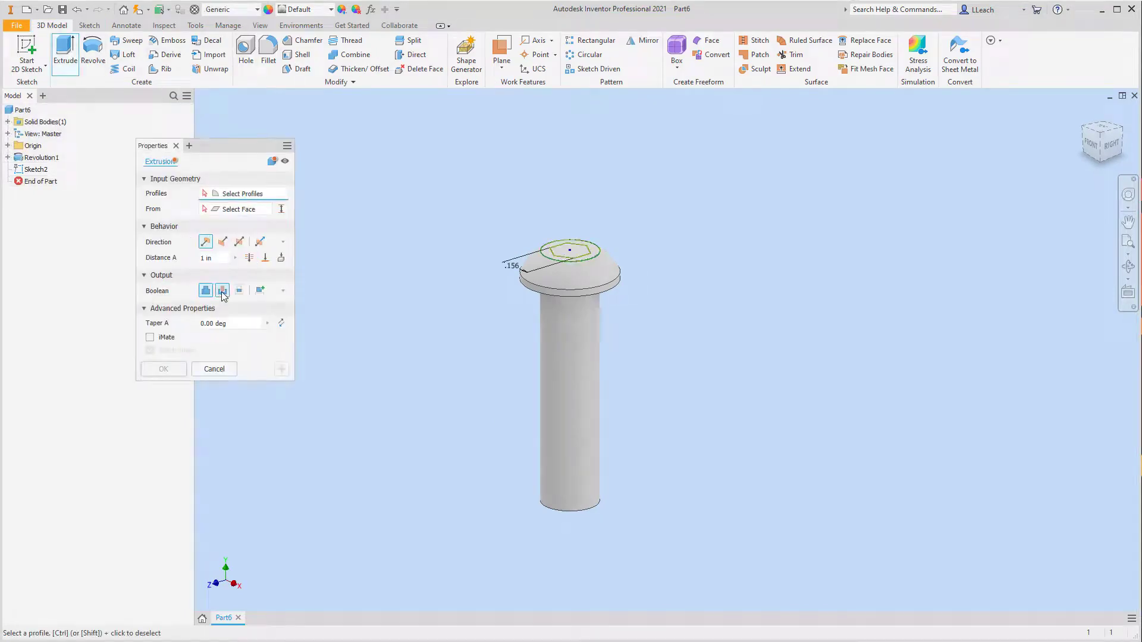
pyautogui.click(566, 257)
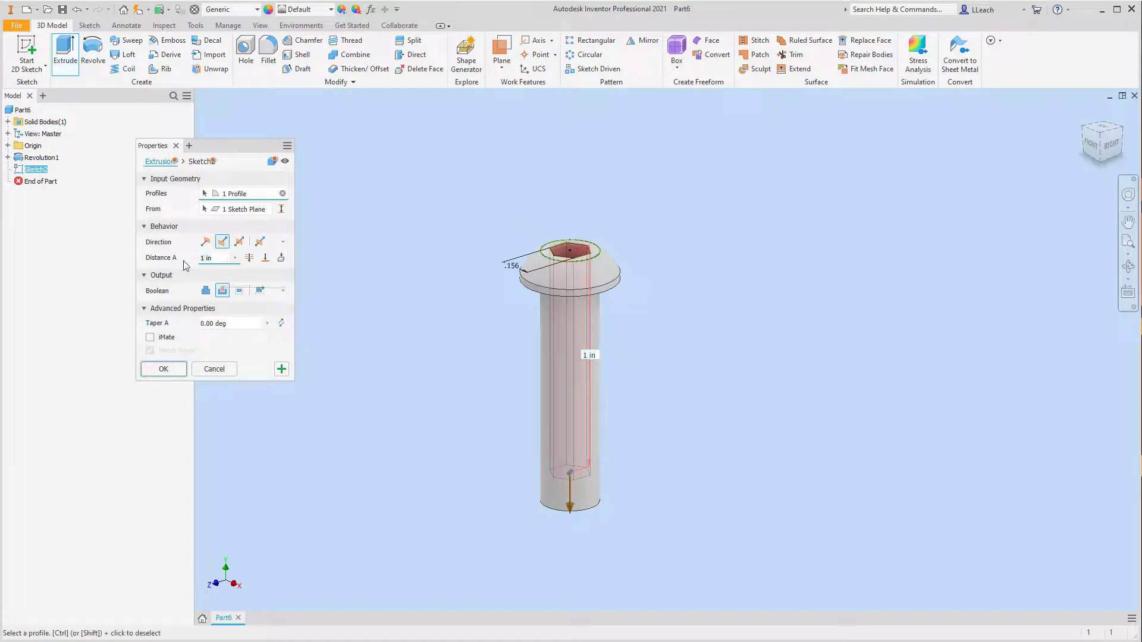
pyautogui.write('.111')
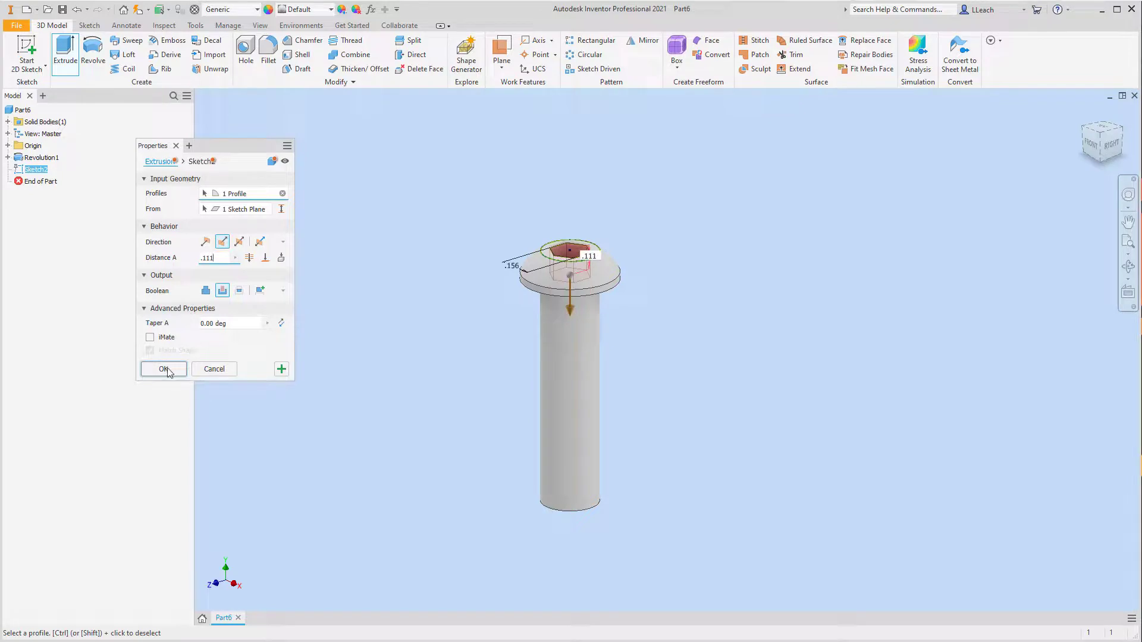
pyautogui.click(168, 370)
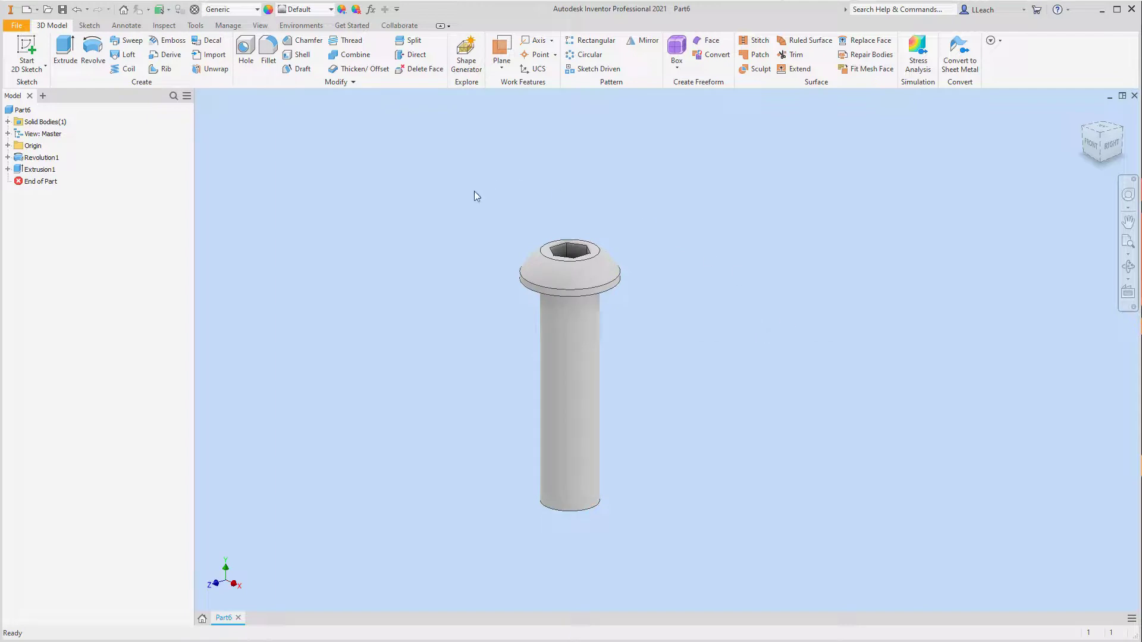
# Step: Chamfer the bottom edge of the shank by distance and angle, using .03 in and 45 deg from the end face
pyautogui.click(305, 41)
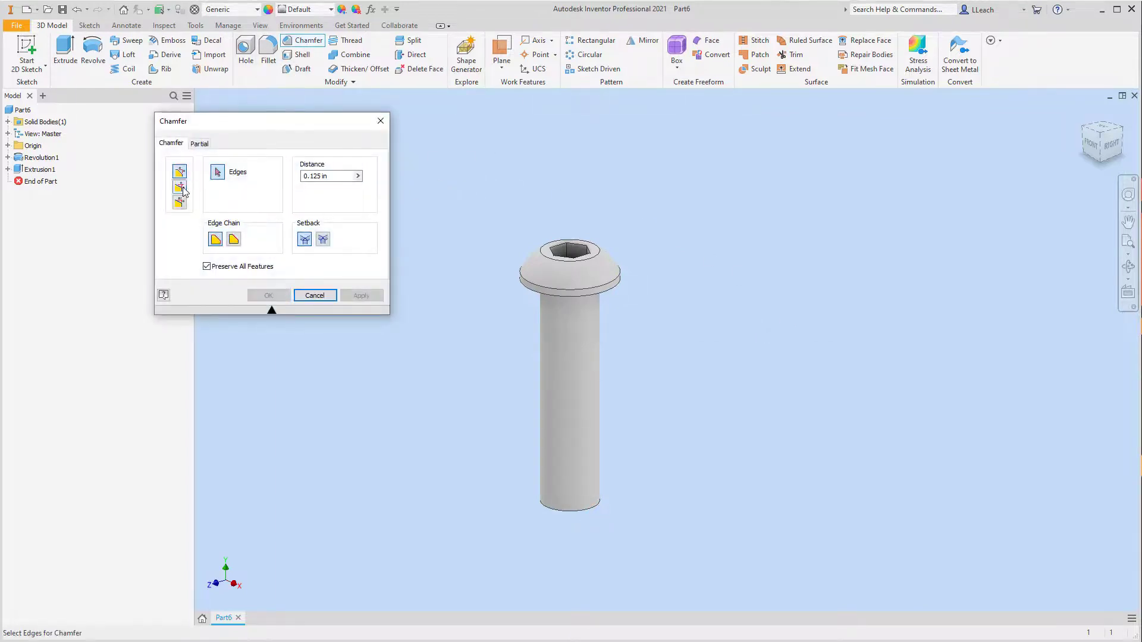
pyautogui.click(179, 187)
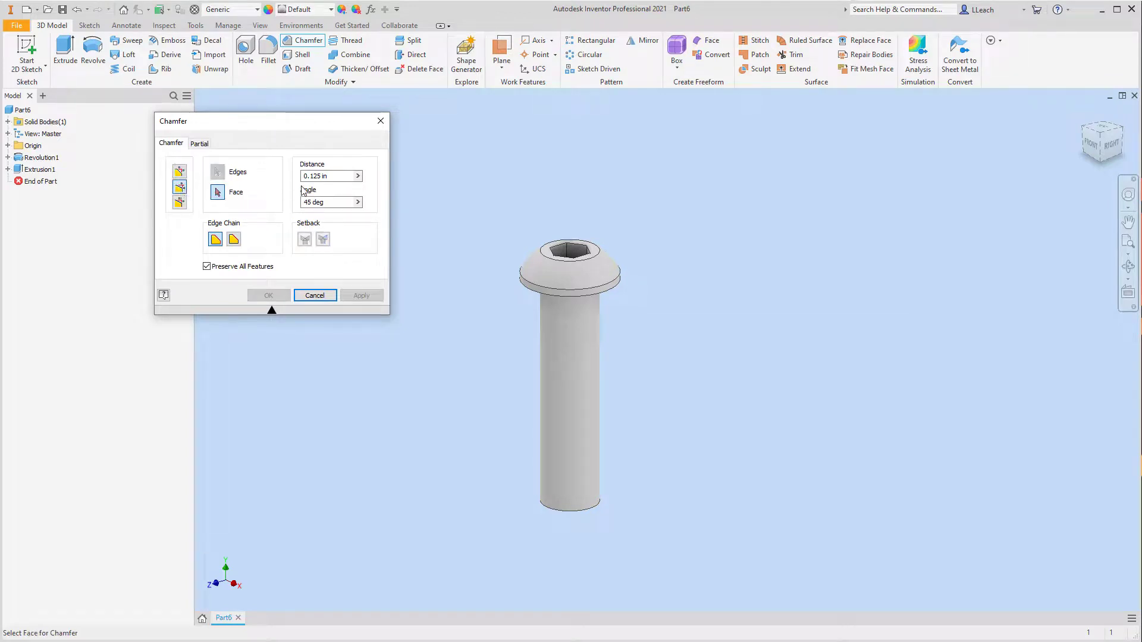
pyautogui.click(340, 175)
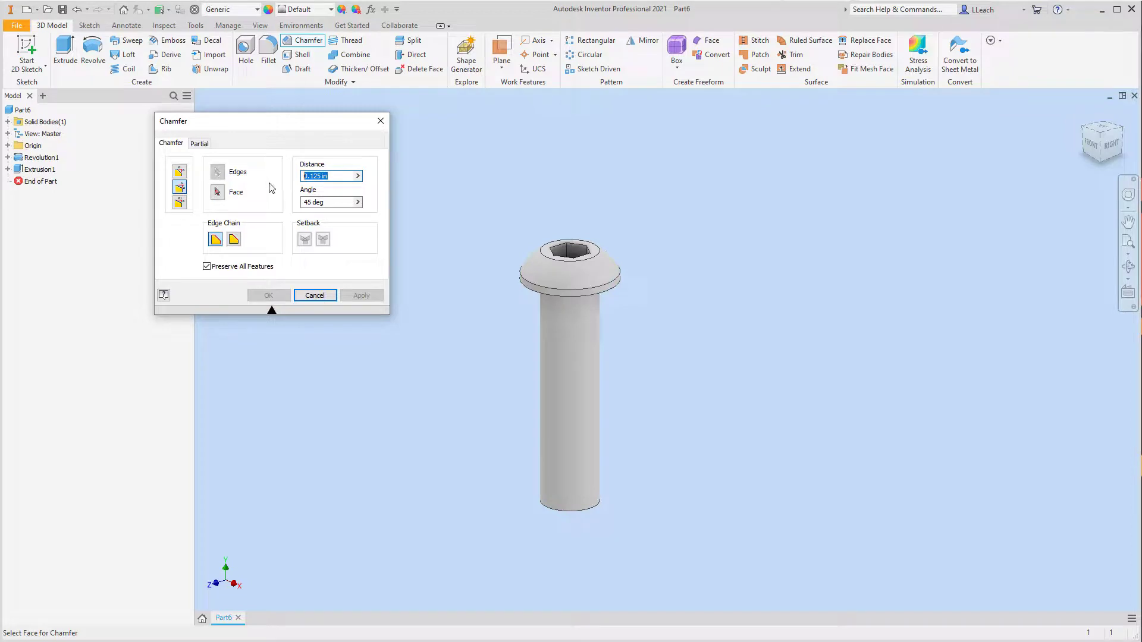
pyautogui.write('.03')
pyautogui.click(1101, 161)
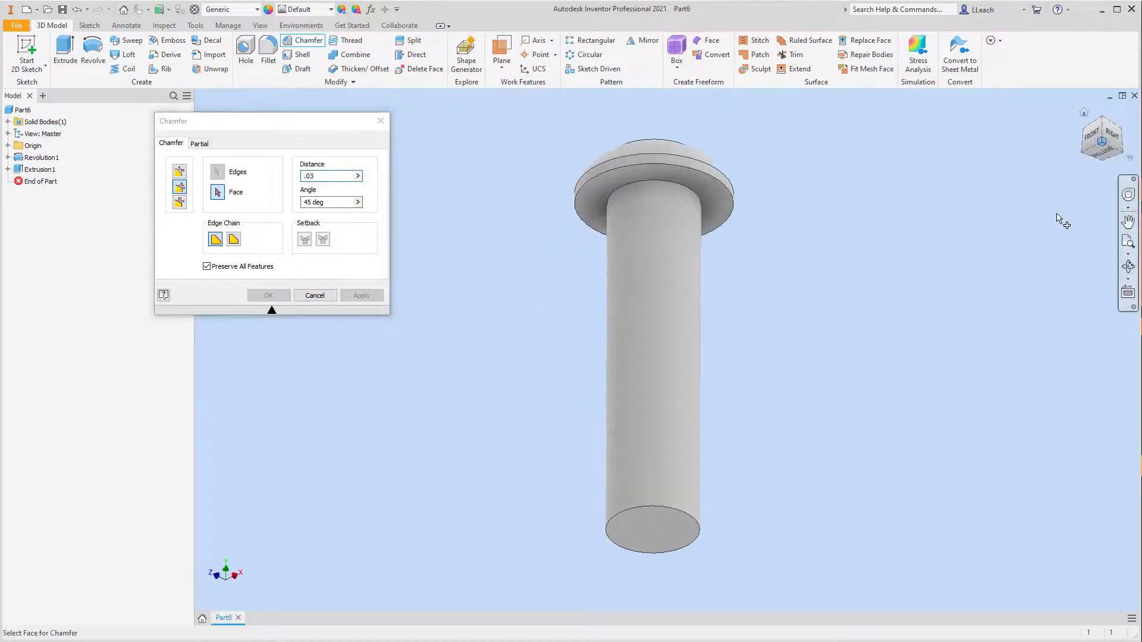
pyautogui.click(665, 530)
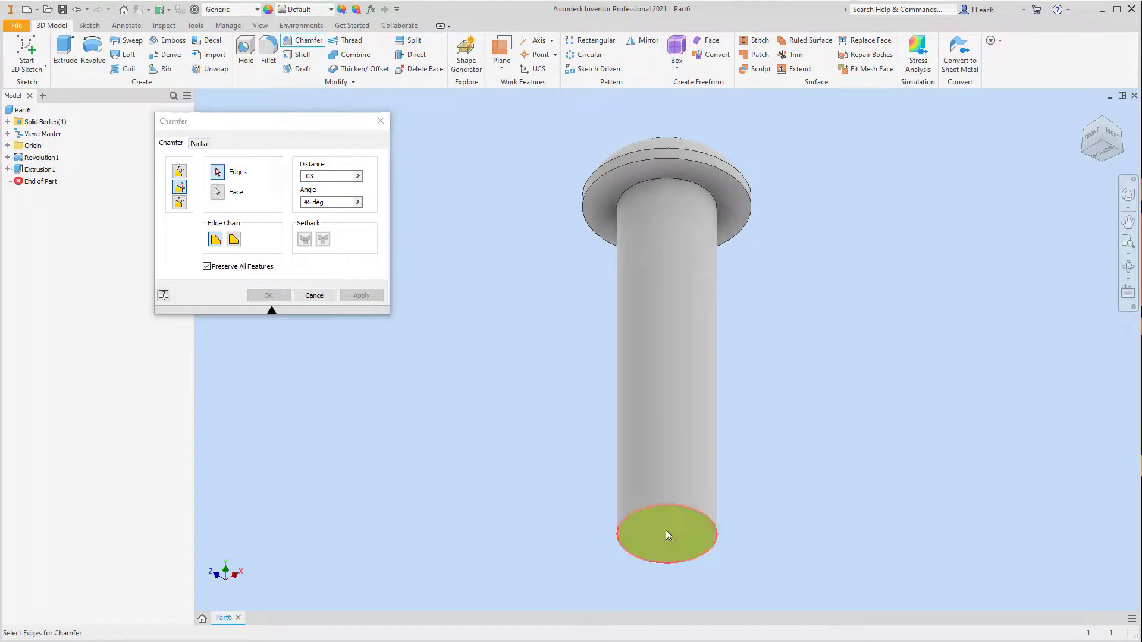
pyautogui.click(687, 508)
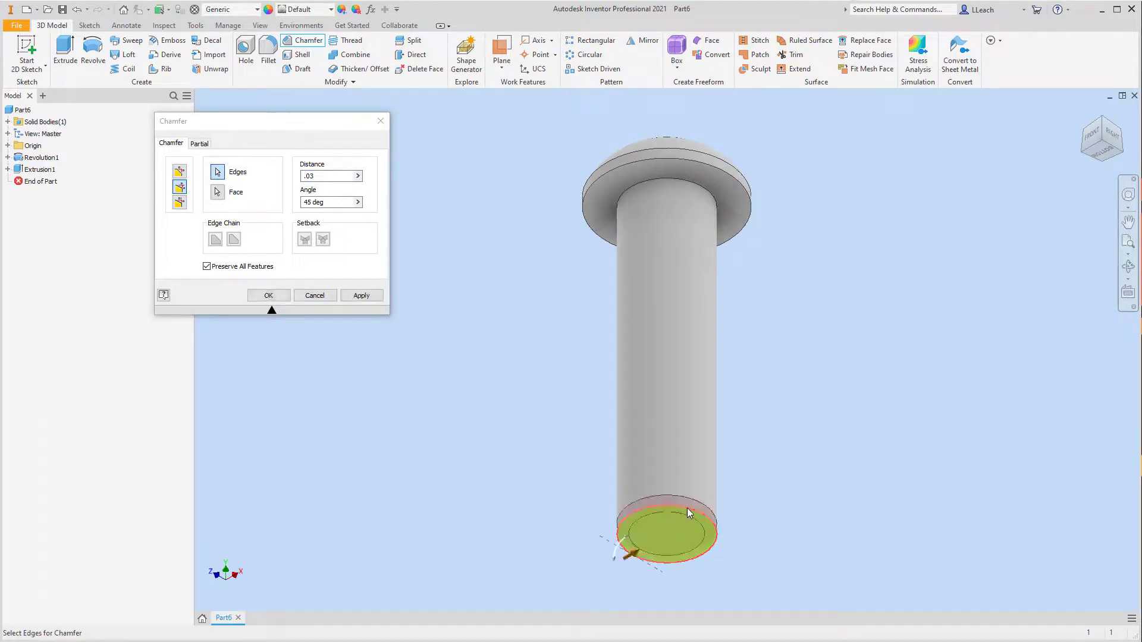
pyautogui.click(361, 296)
pyautogui.click(380, 122)
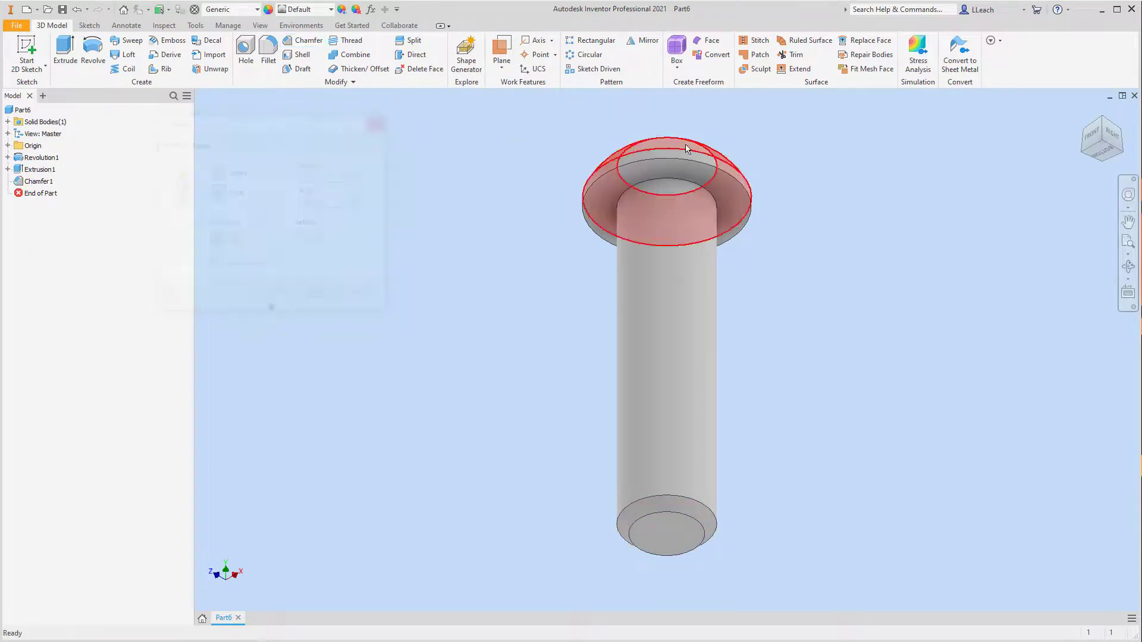
# Step: Add a full-depth 1/4-20 UNC class 2A ANSI Unified thread to the cylindrical face of the shank
pyautogui.press('F2')
pyautogui.click(1091, 138)
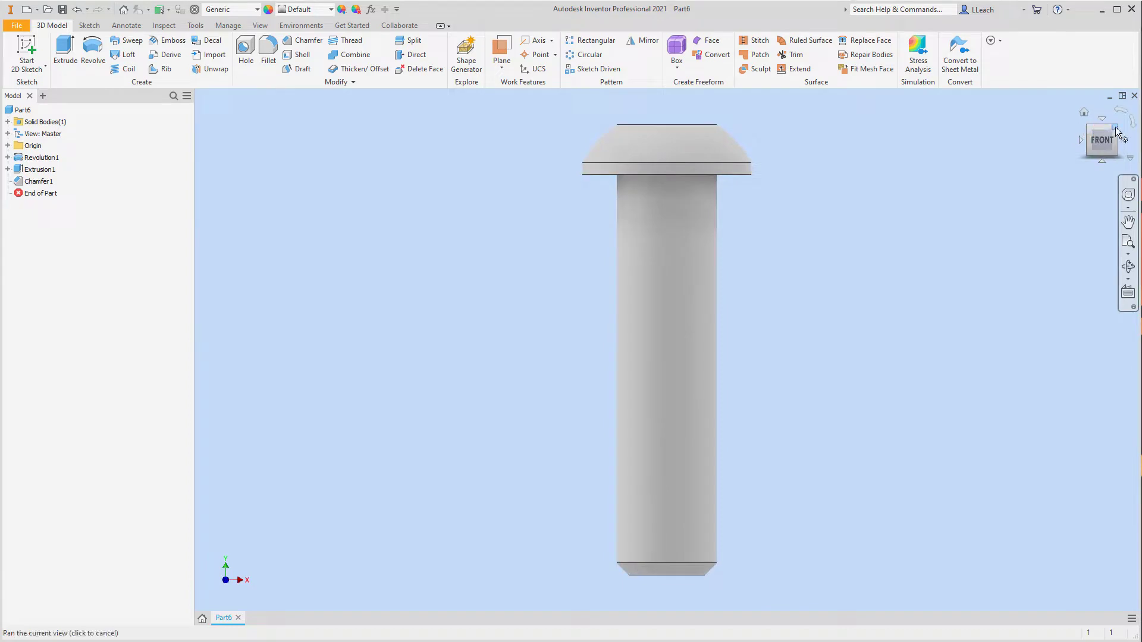
pyautogui.click(1117, 131)
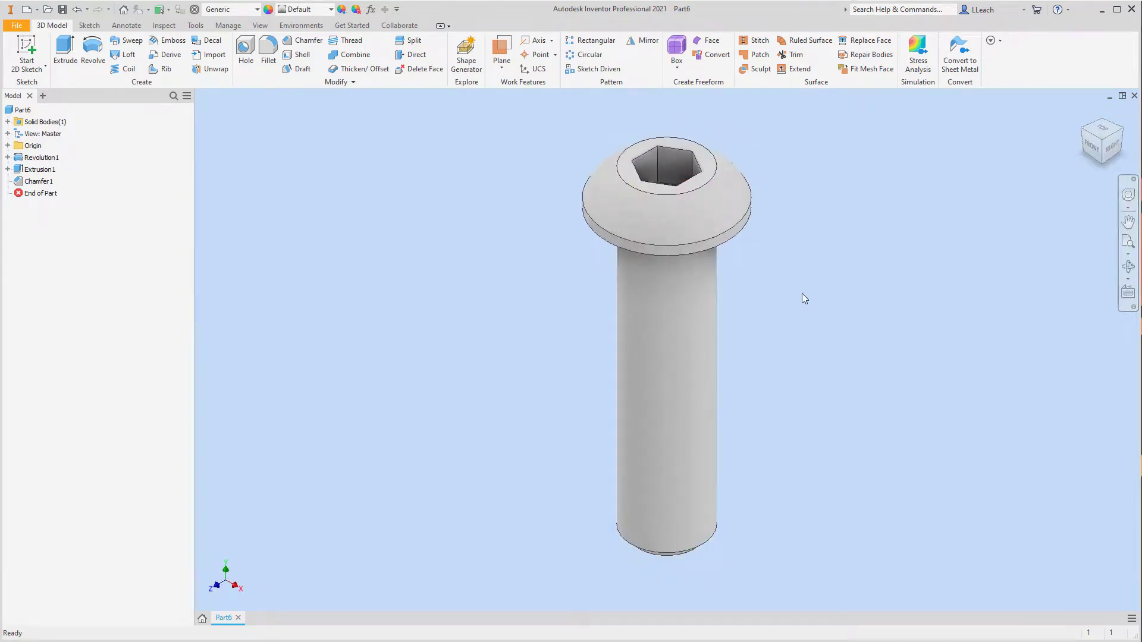
pyautogui.scroll(-2, 801, 294)
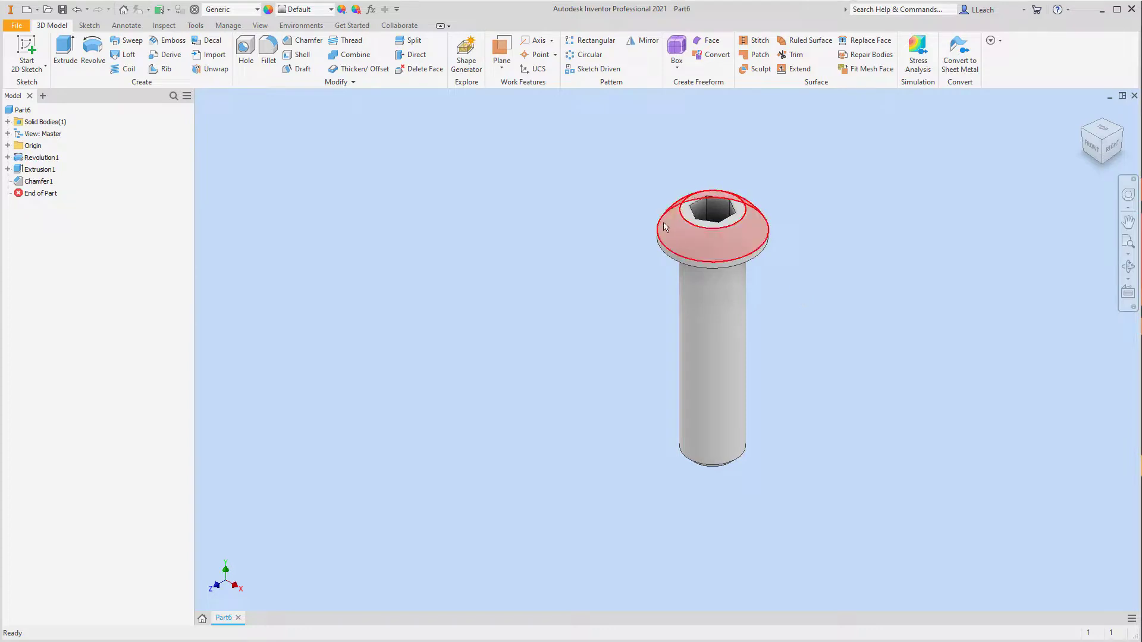
pyautogui.click(353, 43)
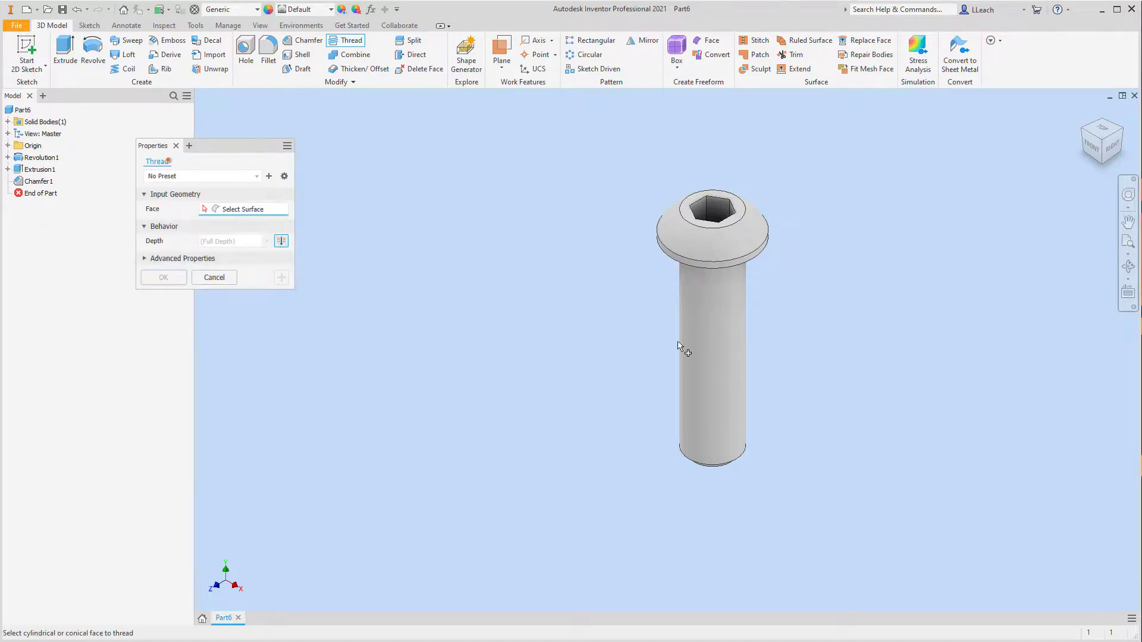
pyautogui.click(710, 337)
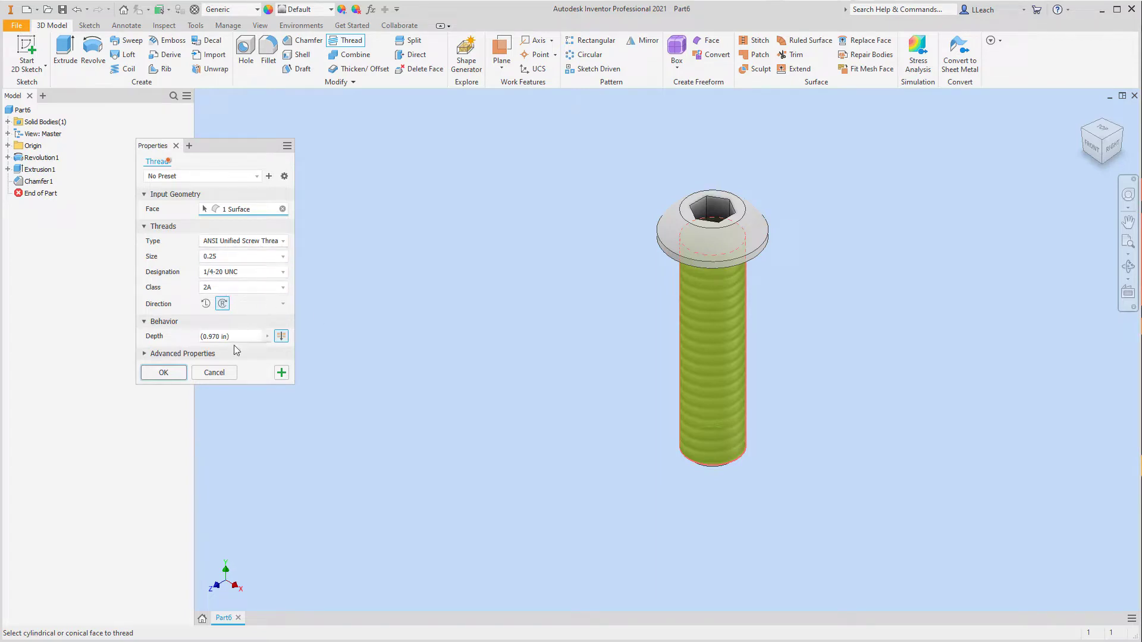
pyautogui.click(163, 372)
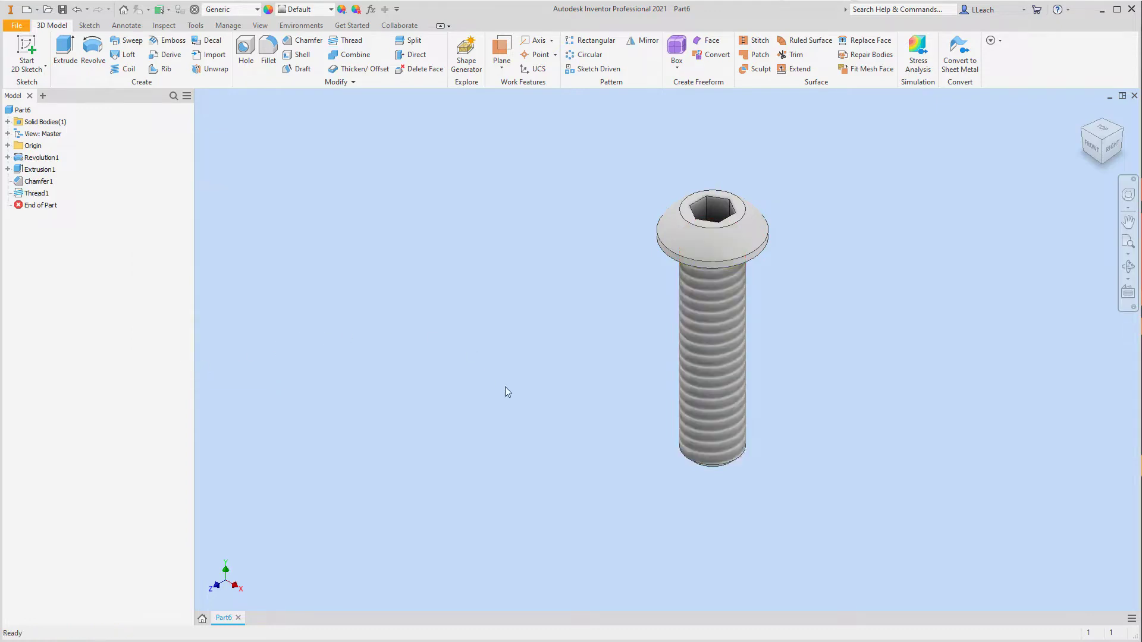
# Step: Save the part as AXLE PEG in the MINIATURE TRAIN folder
pyautogui.click(1092, 145)
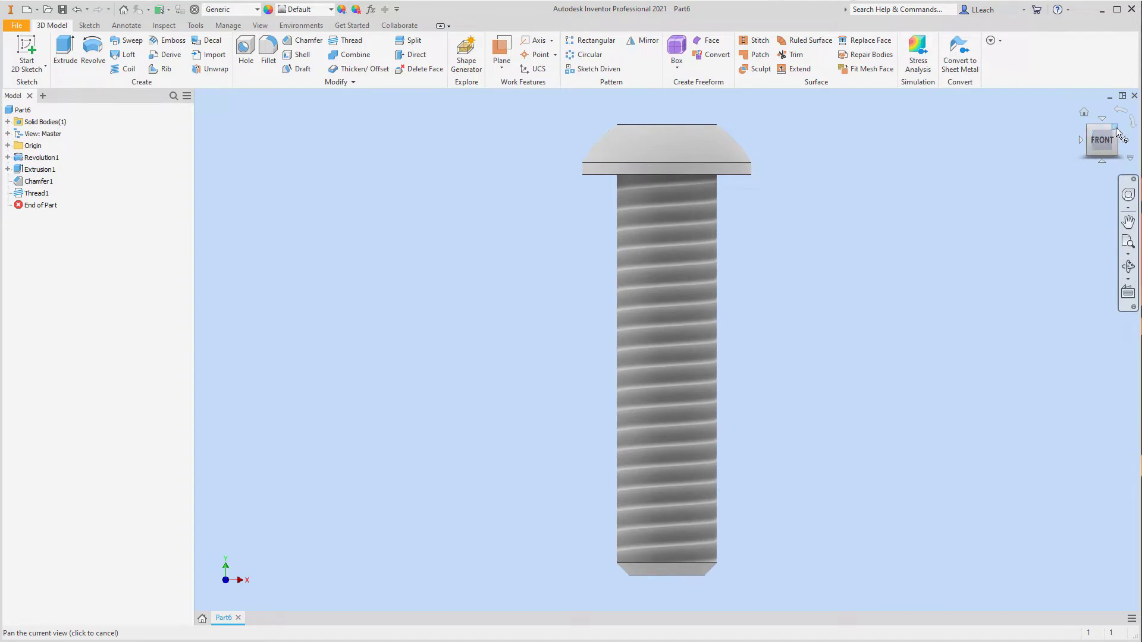
pyautogui.click(1118, 132)
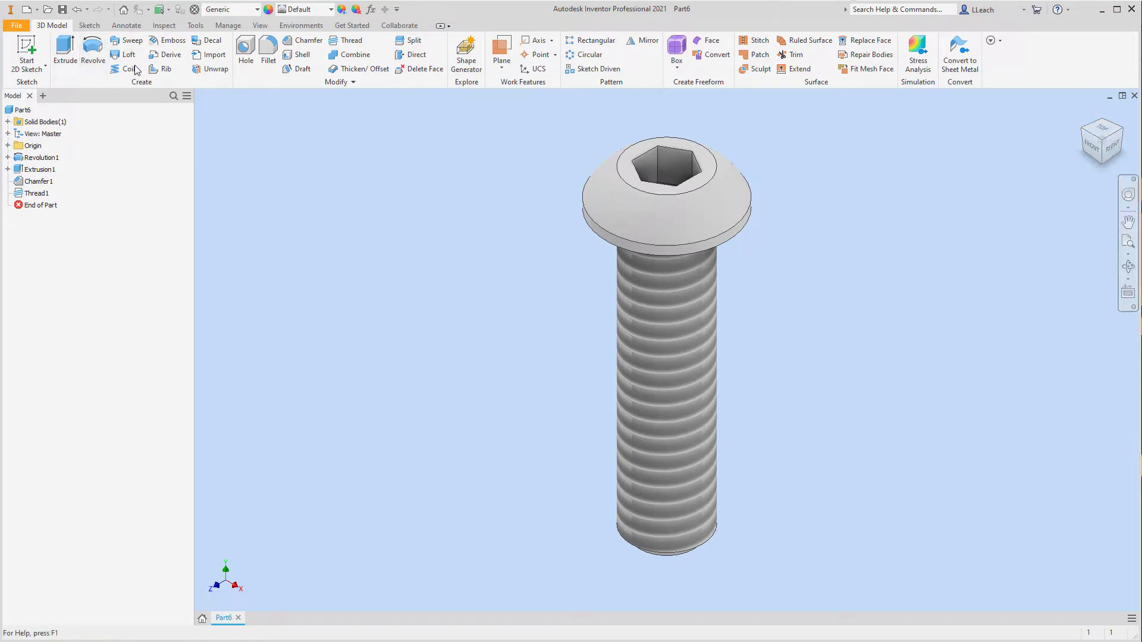
pyautogui.click(19, 27)
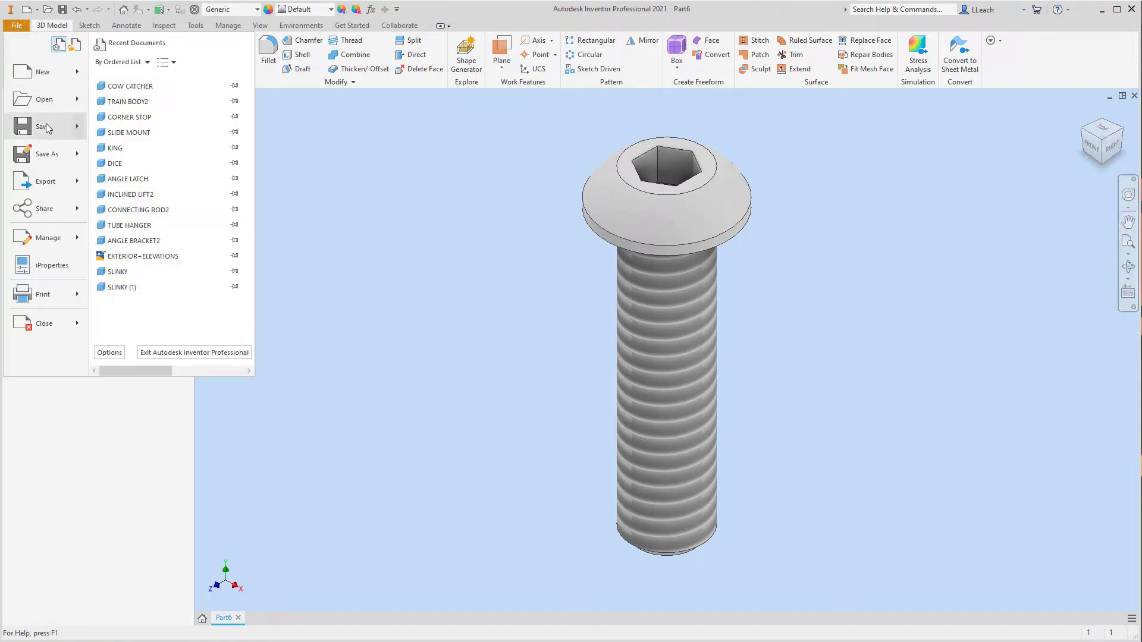
pyautogui.click(45, 123)
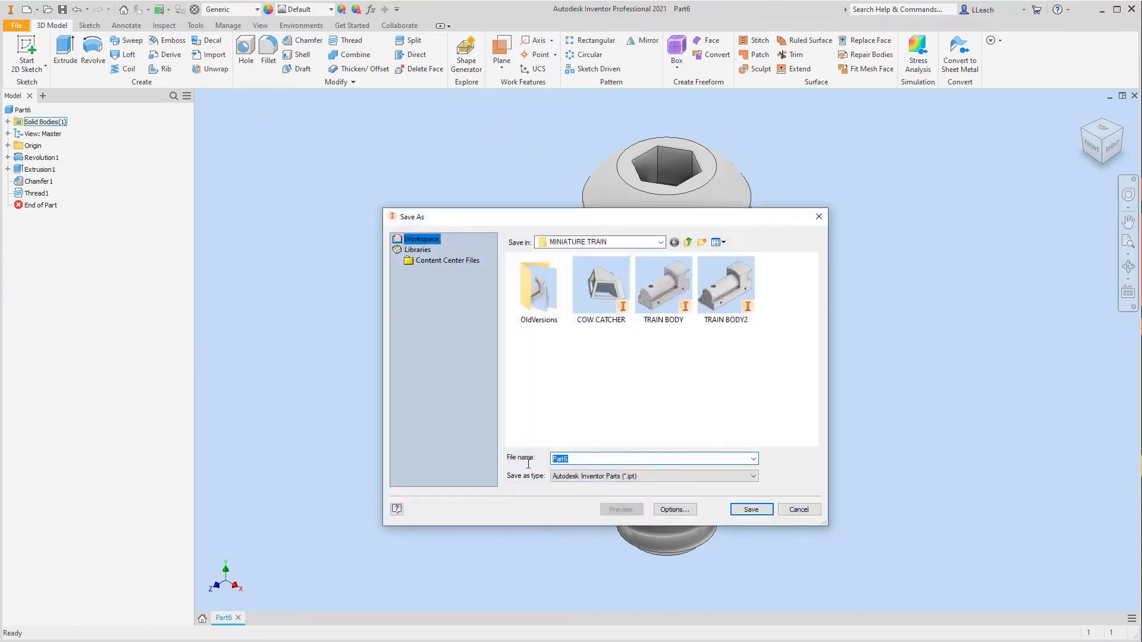
pyautogui.write('axle')
pyautogui.press('BackSpace')
pyautogui.press('BackSpace')
pyautogui.press('BackSpace')
pyautogui.press('BackSpace')
pyautogui.write('AX')
pyautogui.write('LE PEG')
pyautogui.click(753, 510)
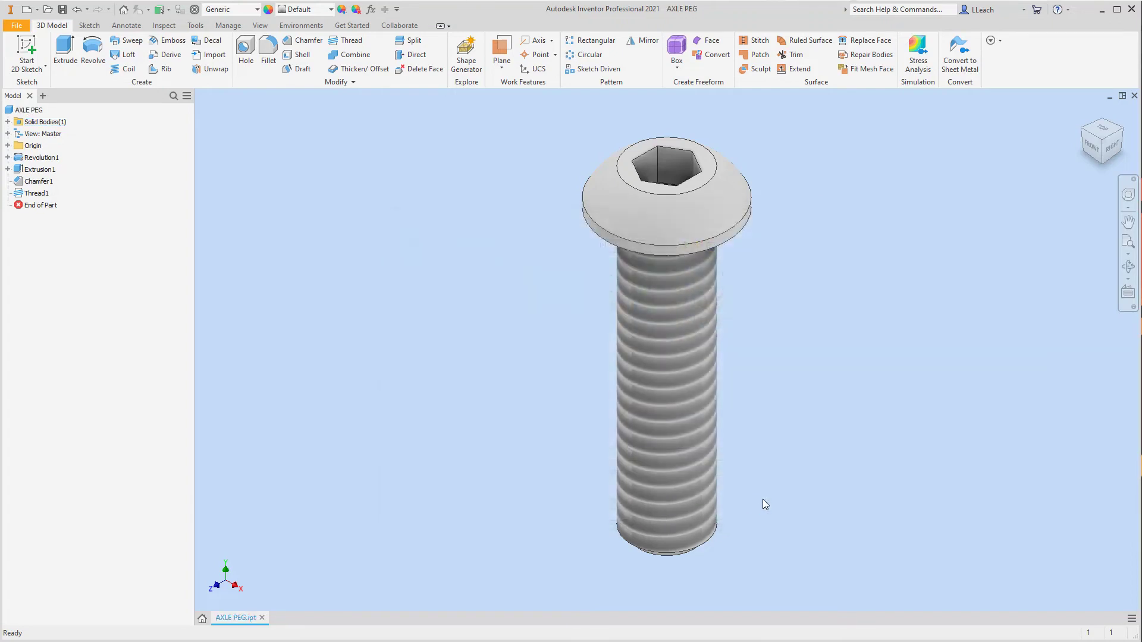